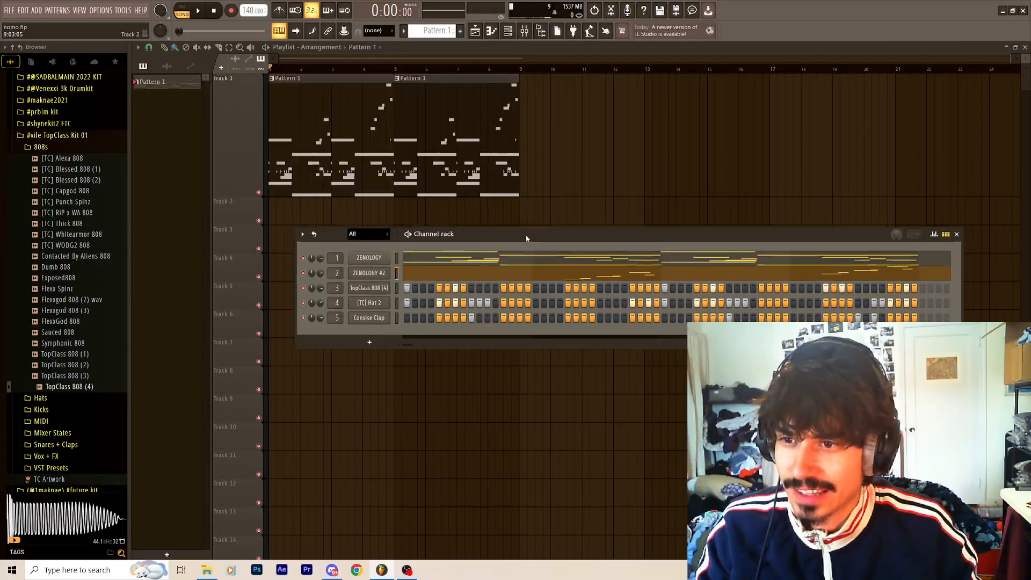
{"action": "left_click_drag", "start_coordinate": [524, 234], "coordinate": [508, 217]}
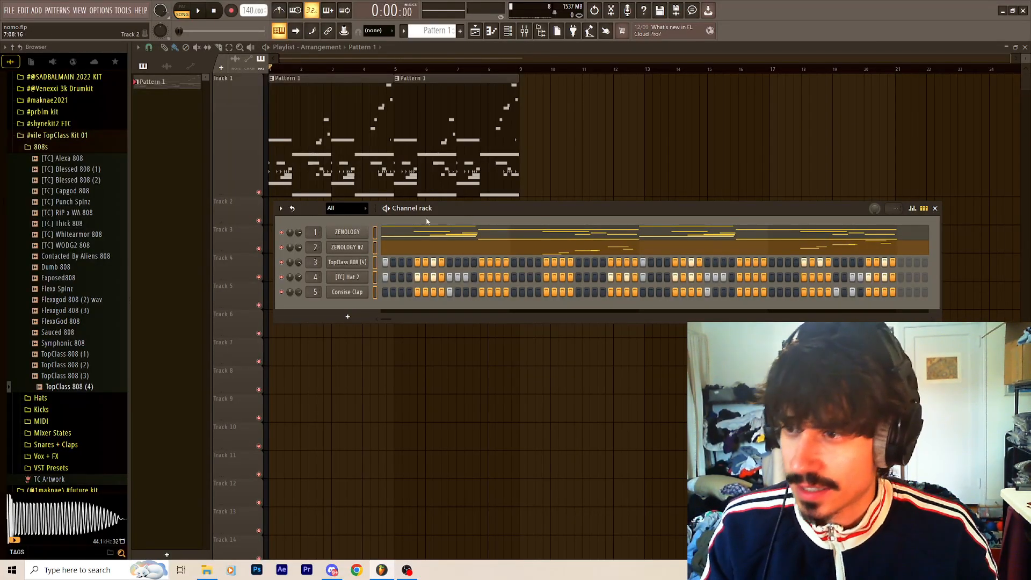
Open the ZENOLOGY channel's instrument to show its Oakley EP preset, move its window aside and display the channel's notes in the piano roll.
{"action": "left_click", "coordinate": [349, 234]}
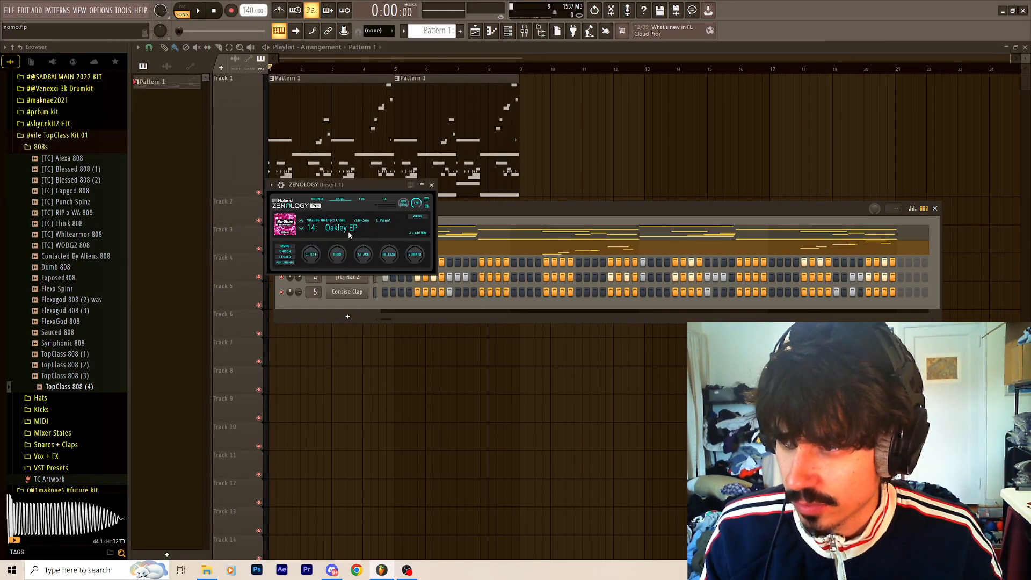
{"action": "left_click_drag", "start_coordinate": [377, 187], "coordinate": [679, 103]}
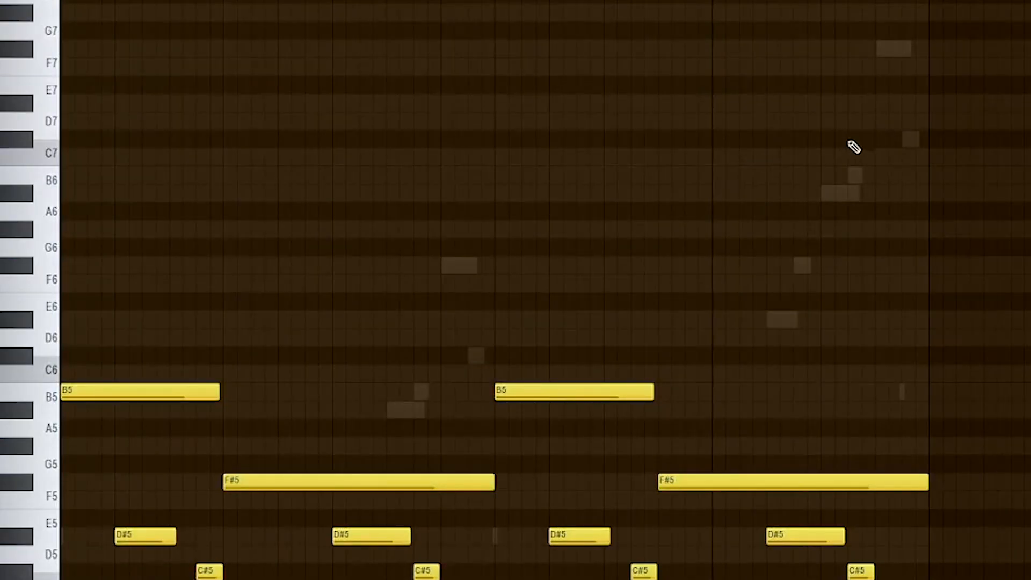
{"action": "scroll", "coordinate": [854, 147], "scroll_direction": "down", "scroll_amount": 5}
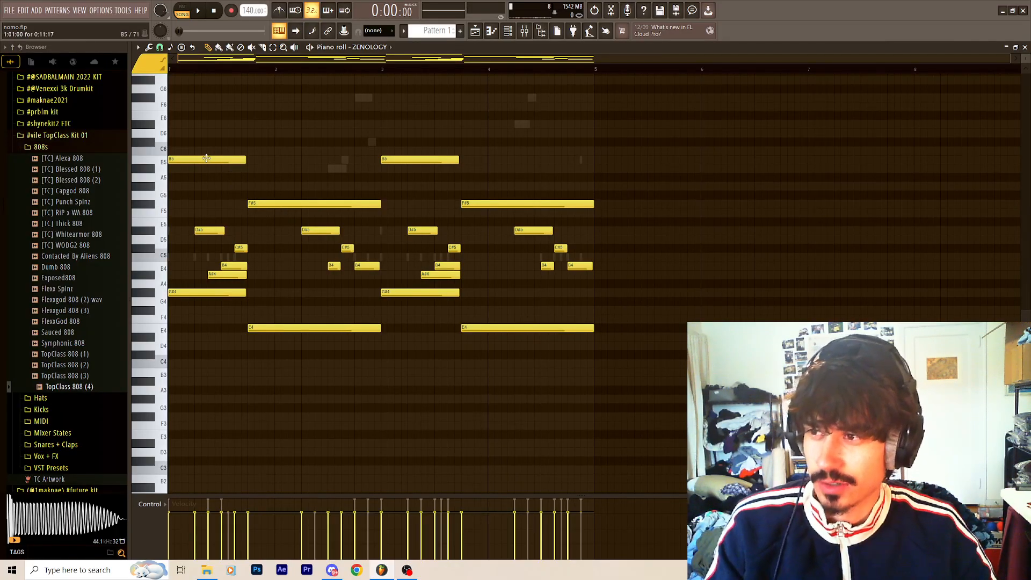
Try the first B5 note of the ZENOLOGY chords at B4 and D#5, and return it to B5.
{"action": "left_click_drag", "start_coordinate": [190, 159], "coordinate": [176, 264]}
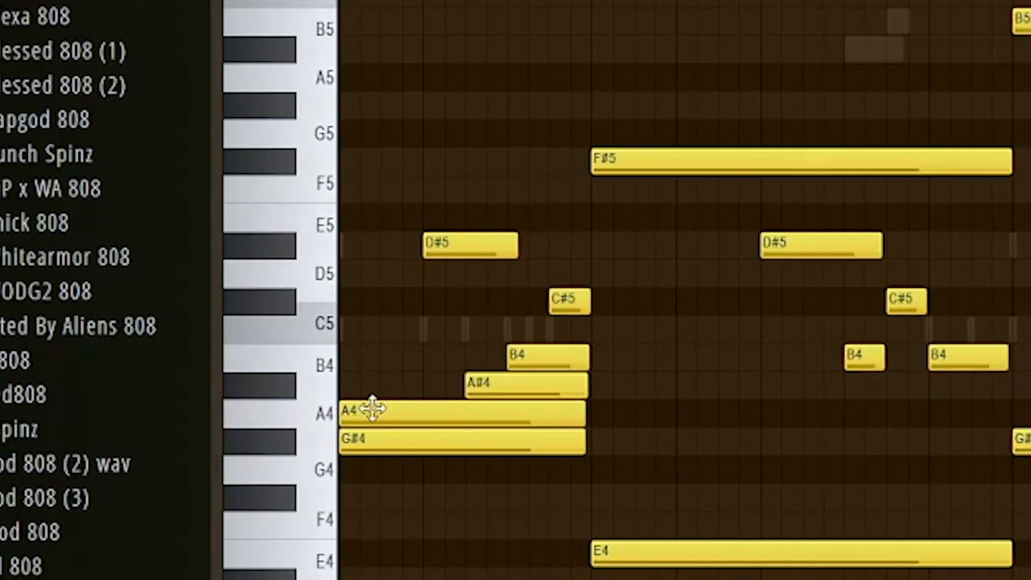
{"action": "mouse_move", "coordinate": [366, 352]}
{"action": "left_mouse_down"}
{"action": "mouse_move", "coordinate": [350, 353]}
{"action": "mouse_move", "coordinate": [365, 398]}
{"action": "mouse_move", "coordinate": [354, 346]}
{"action": "left_mouse_up"}
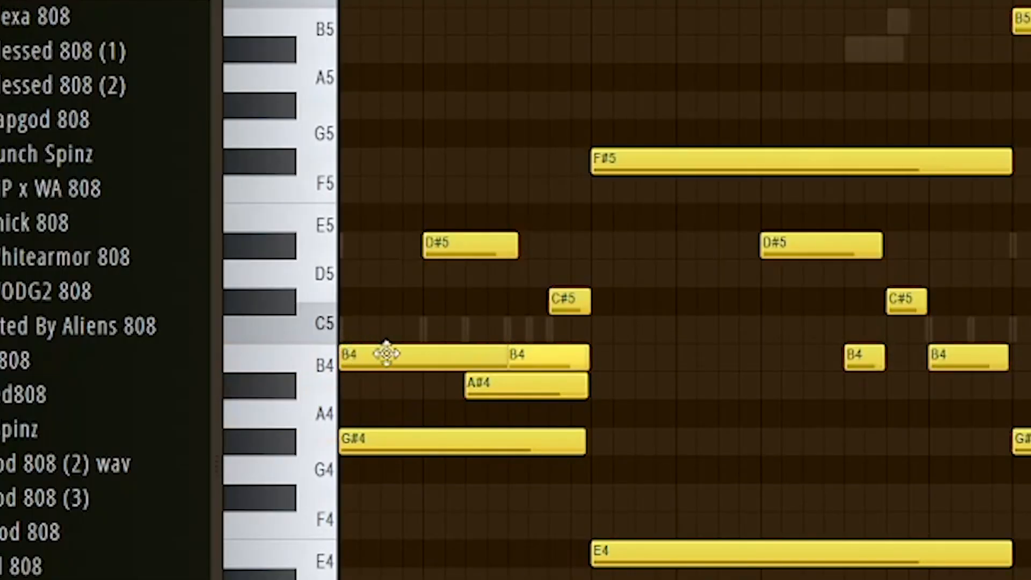
{"action": "left_click", "coordinate": [368, 246]}
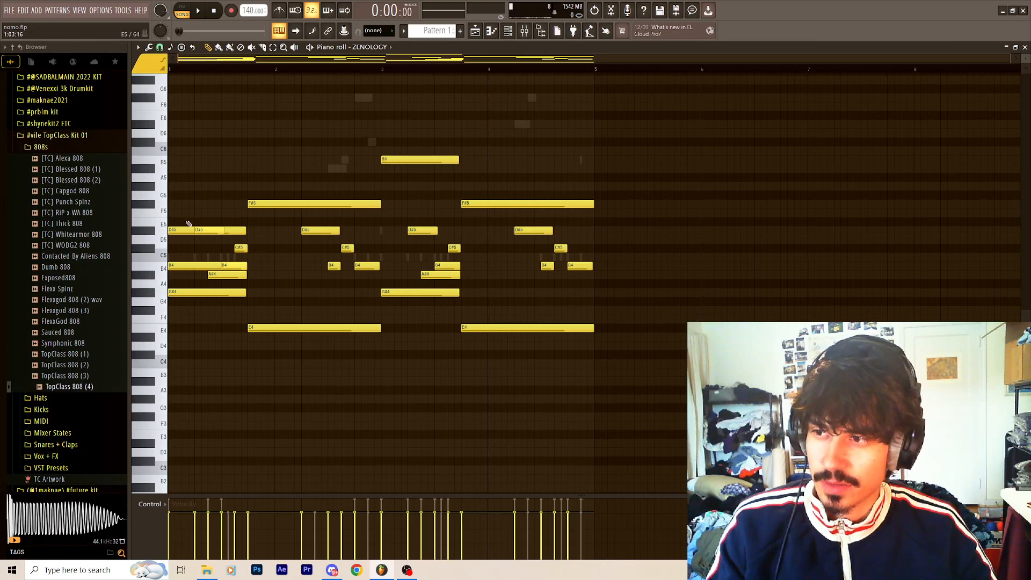
{"action": "right_click", "coordinate": [402, 245]}
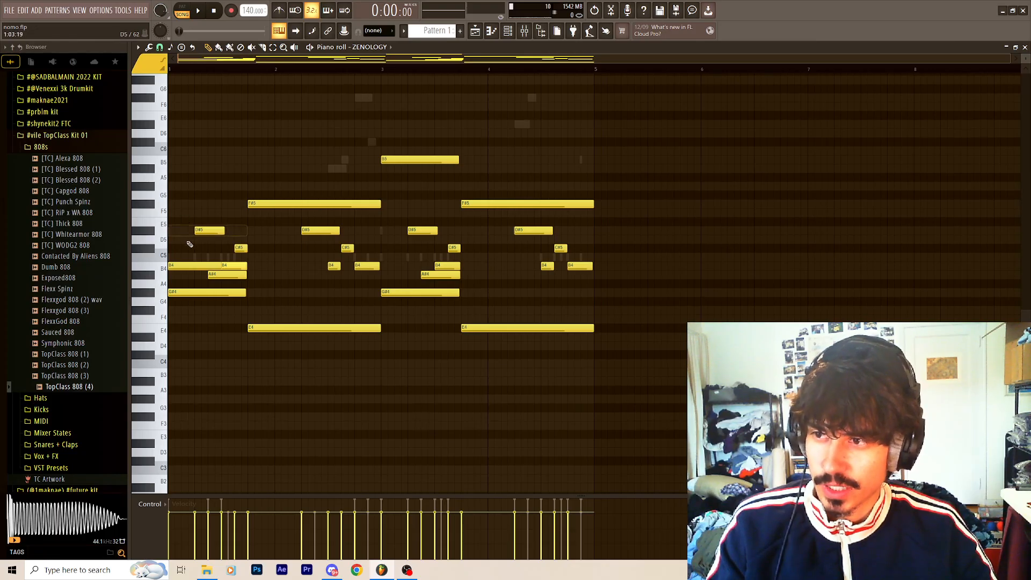
{"action": "key", "text": "ctrl+z"}
{"action": "left_click", "coordinate": [230, 269]}
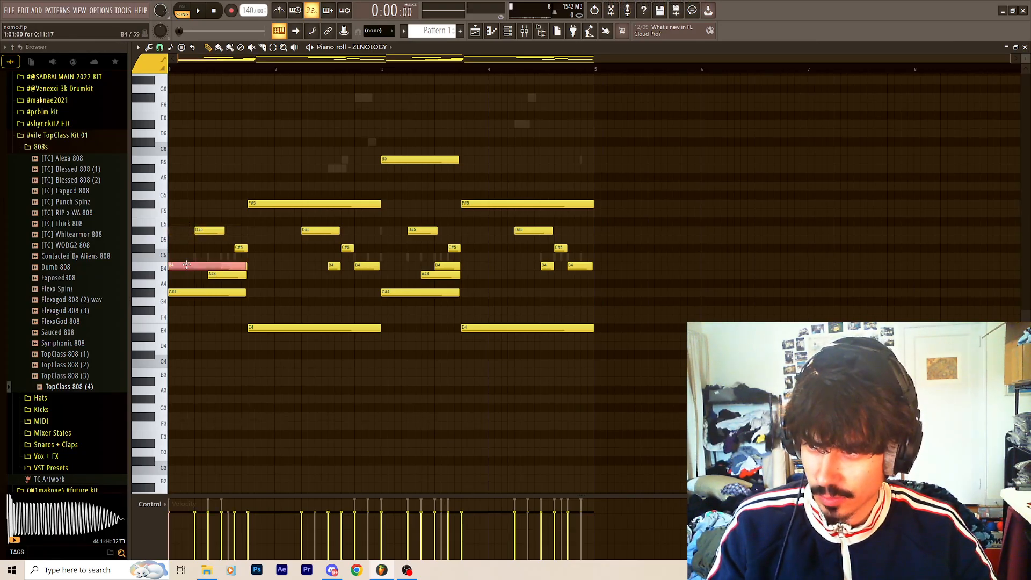
{"action": "left_click_drag", "start_coordinate": [229, 270], "coordinate": [229, 164]}
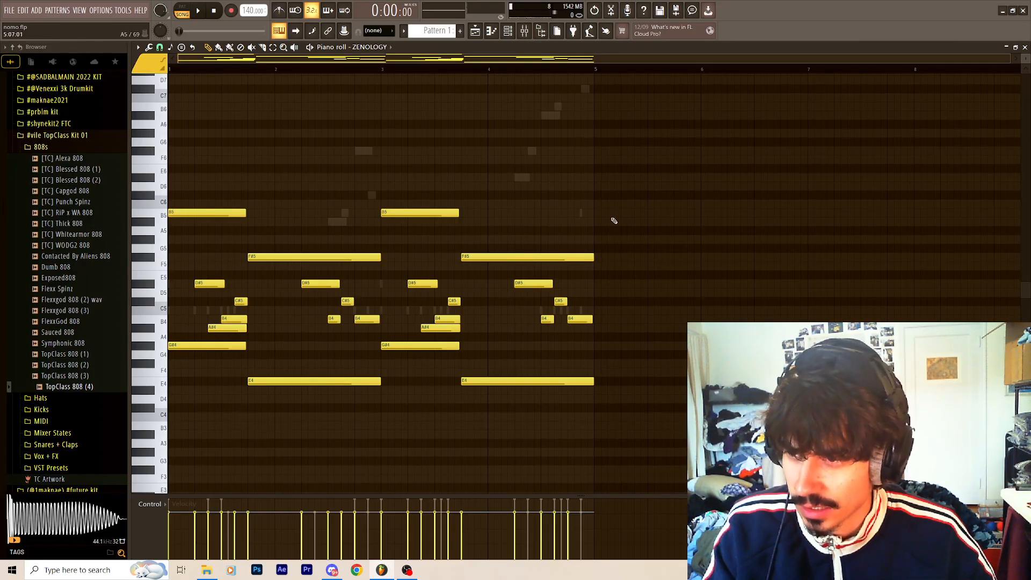
Play back the ZENOLOGY chord melody in the piano roll and stop playback.
{"action": "key", "text": "space"}
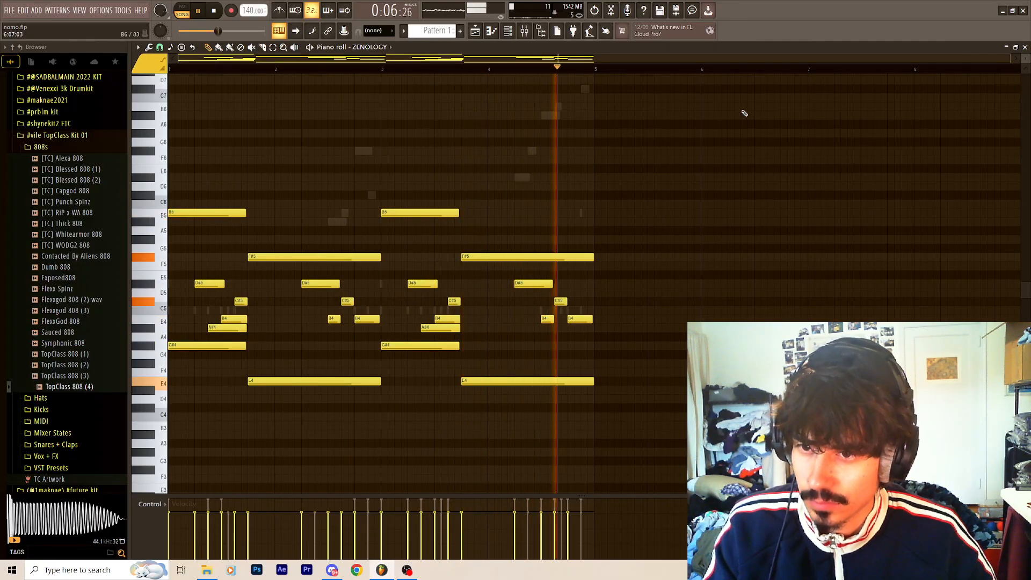
{"action": "key", "text": "space"}
Open the ZENOLOGY #2 instrument, view its notes in the piano roll and display its preset browser.
{"action": "left_click", "coordinate": [512, 34]}
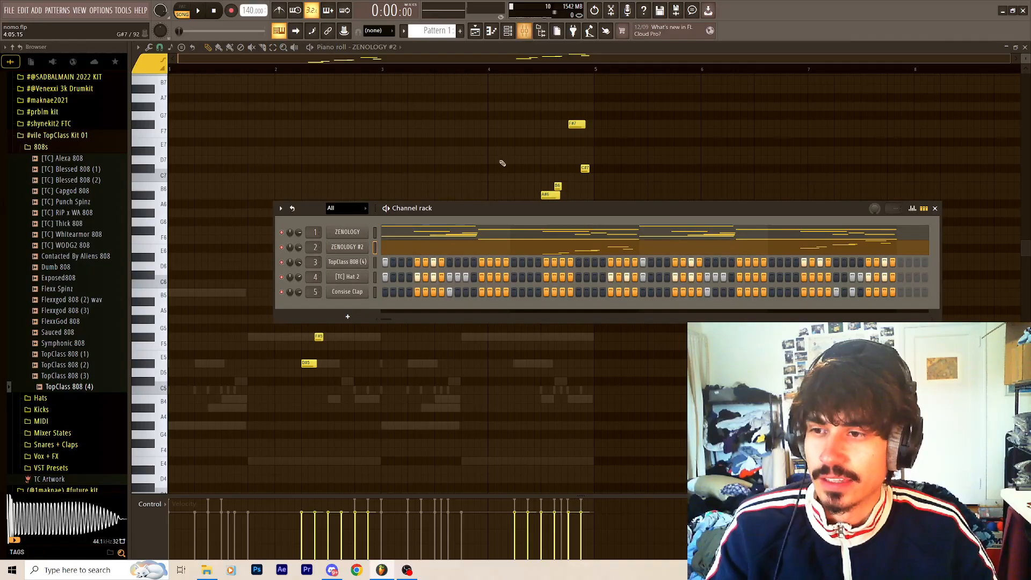
{"action": "left_click", "coordinate": [347, 247]}
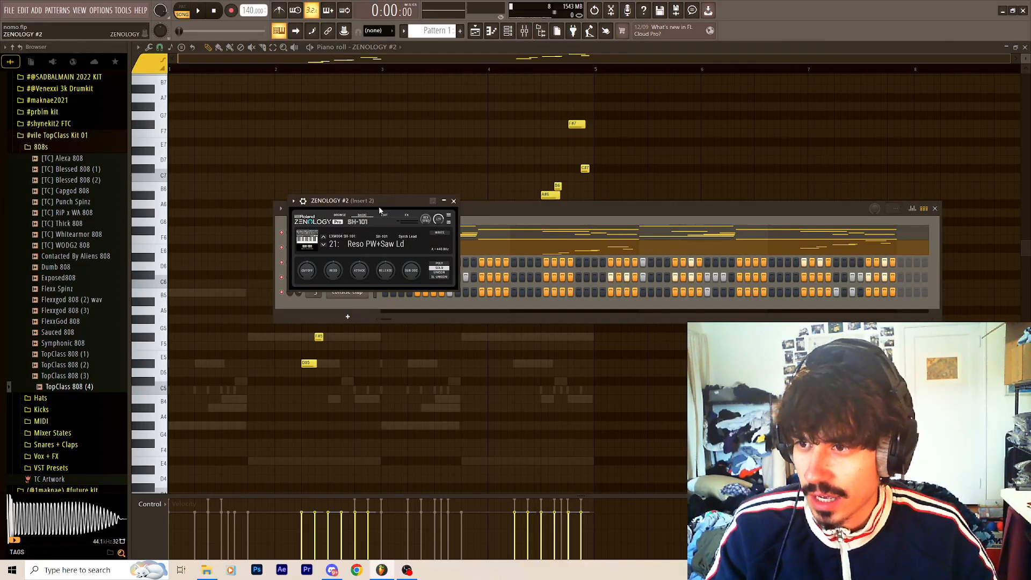
{"action": "left_click_drag", "start_coordinate": [379, 207], "coordinate": [309, 103]}
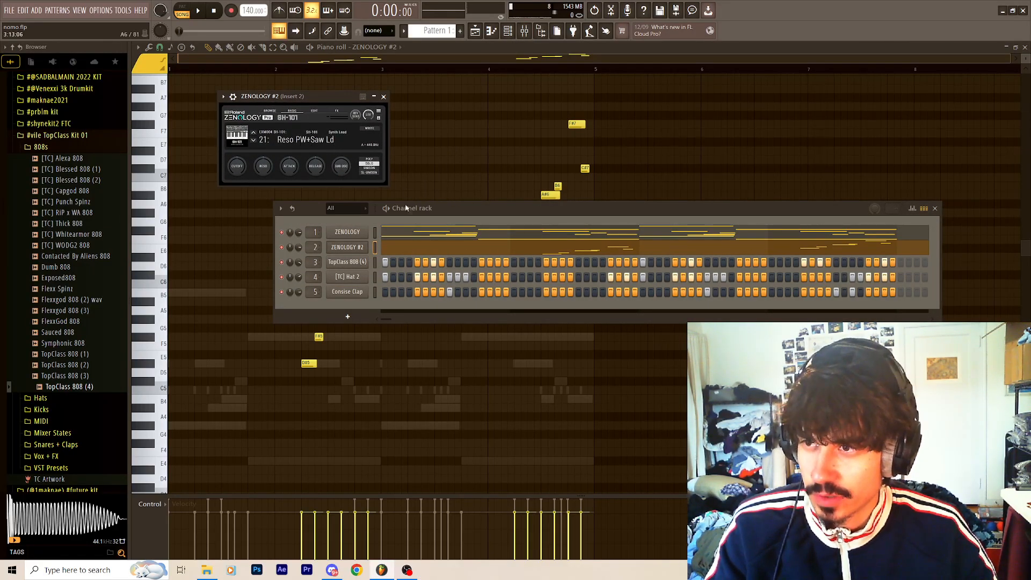
{"action": "left_click", "coordinate": [412, 61]}
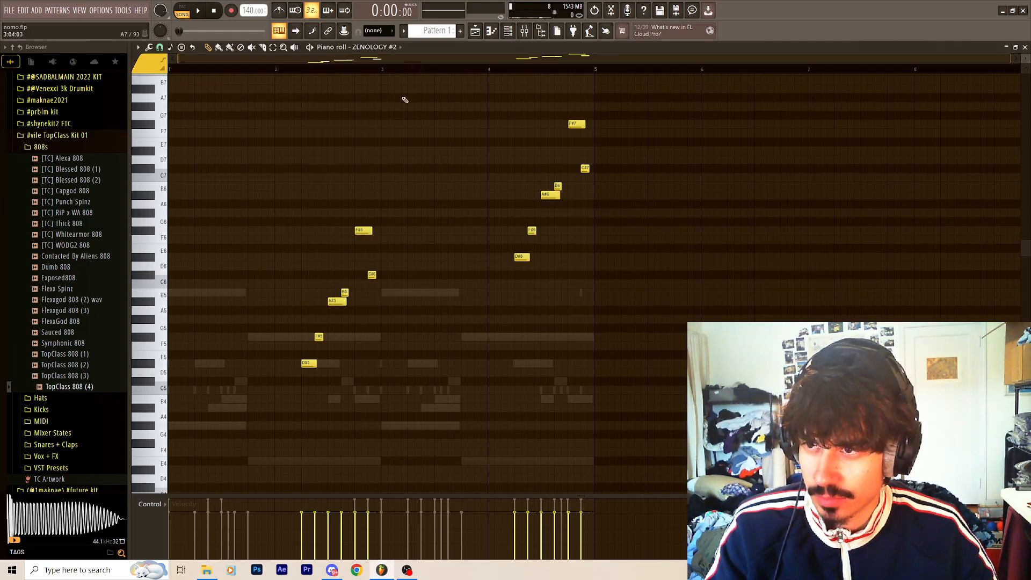
{"action": "left_click", "coordinate": [508, 31]}
{"action": "left_click", "coordinate": [312, 142]}
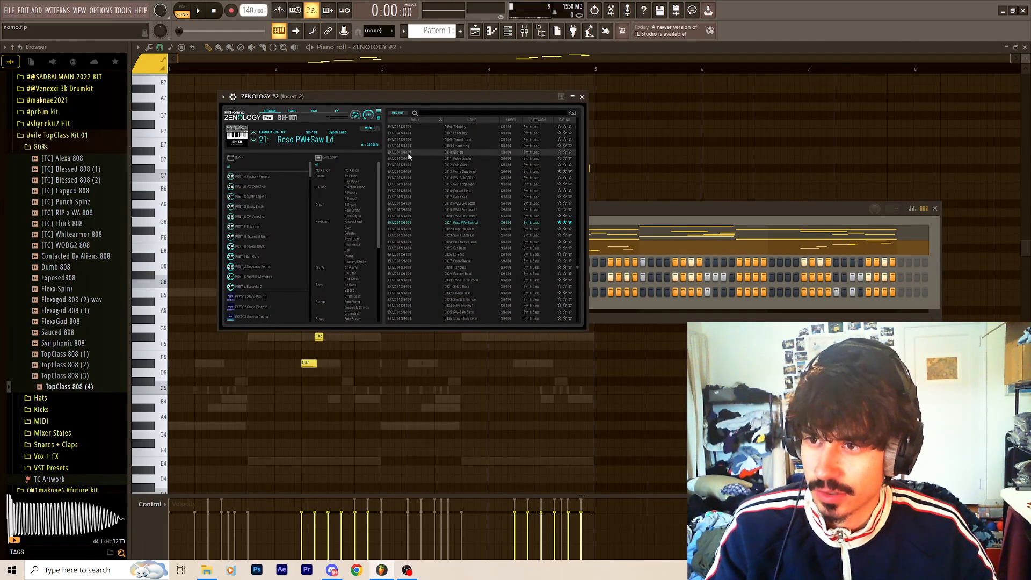
Show the mixer track Insert 2 with FabFilter Pro-R and audition several notes of the Reso PW+Saw Ld lead sound.
{"action": "left_click", "coordinate": [524, 31]}
{"action": "key", "text": "b"}
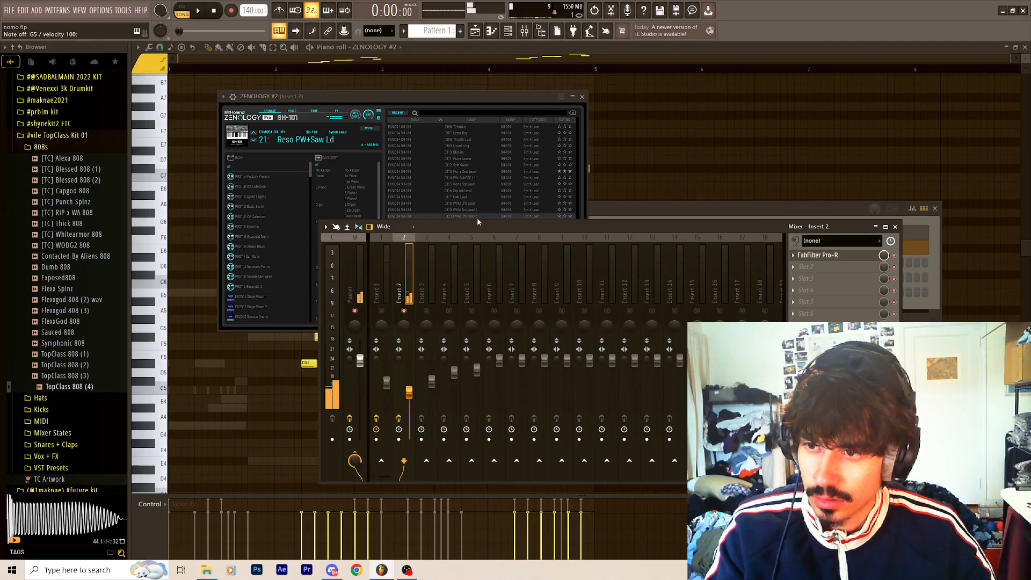
{"action": "key", "text": "v"}
{"action": "key", "text": "c"}
{"action": "key", "text": "n"}
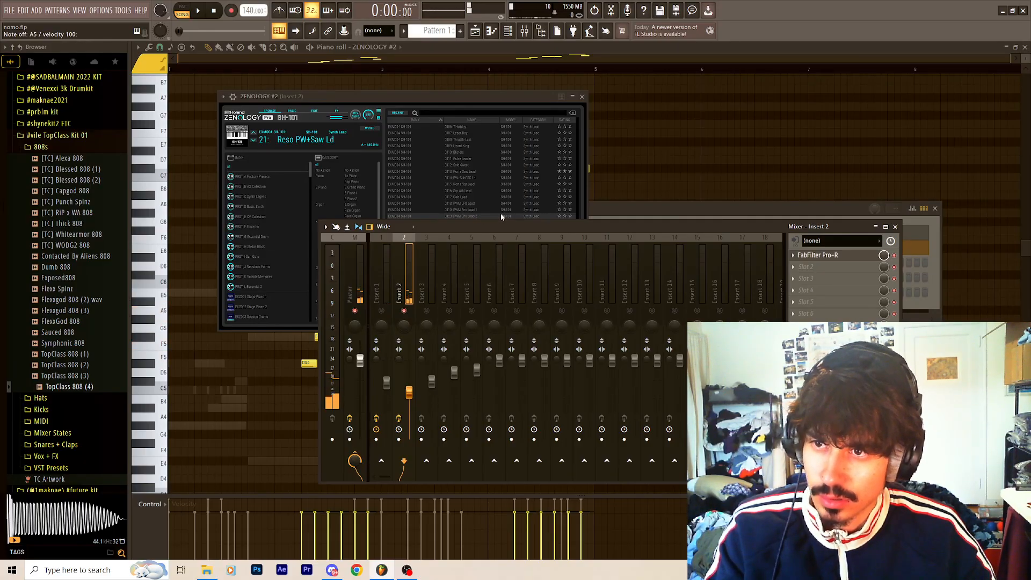
{"action": "key", "text": "F6"}
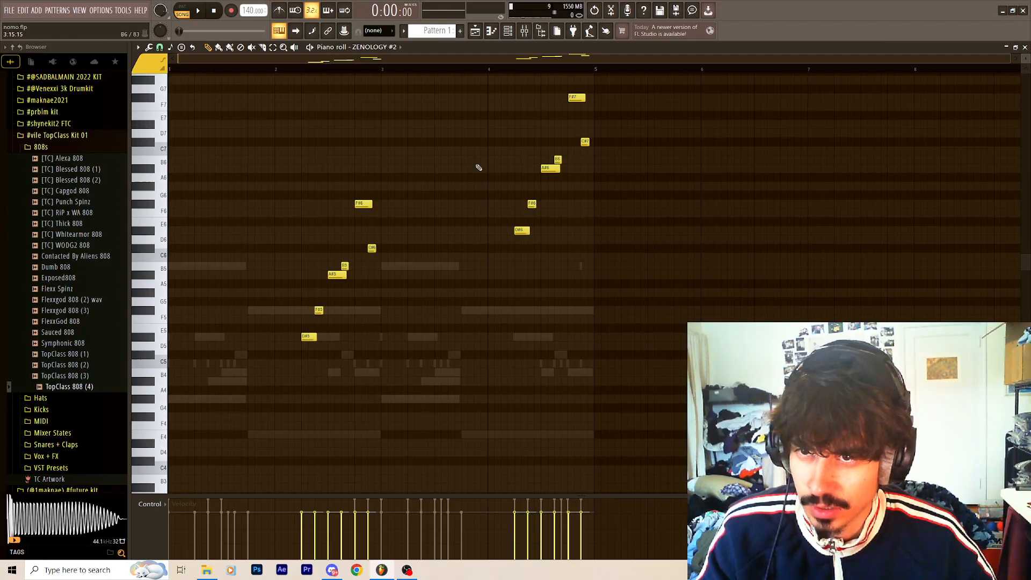
View the ZENOLOGY #2 lead notes in the piano roll and play them back.
{"action": "scroll", "coordinate": [692, 206], "scroll_direction": "up", "scroll_amount": 1}
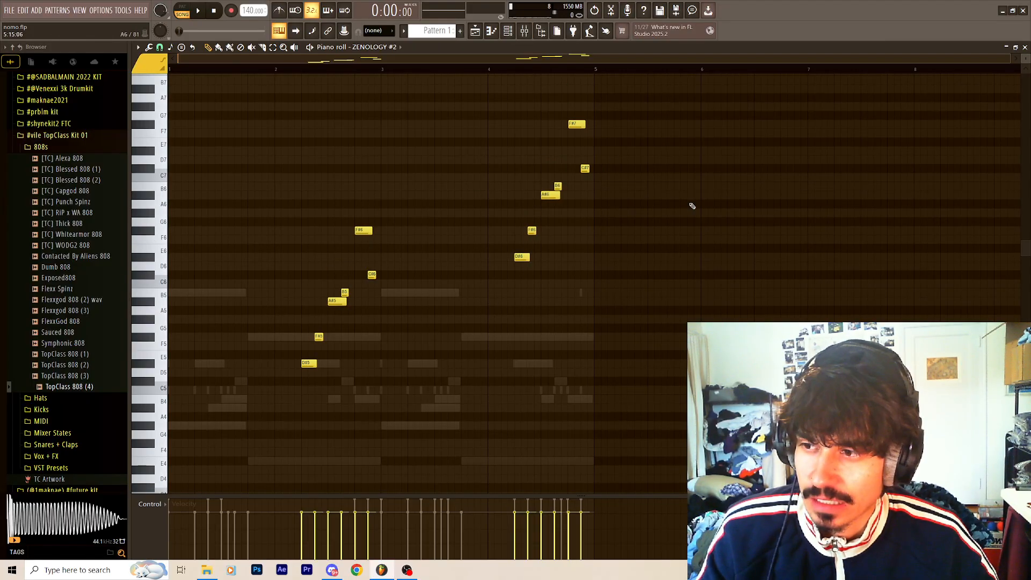
{"action": "key", "text": "space"}
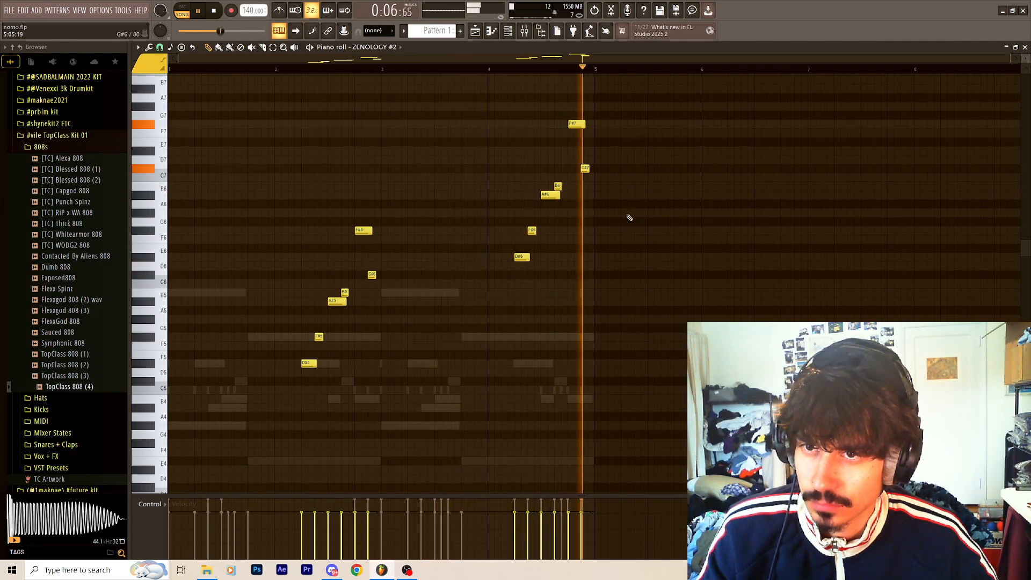
{"action": "key", "text": "space"}
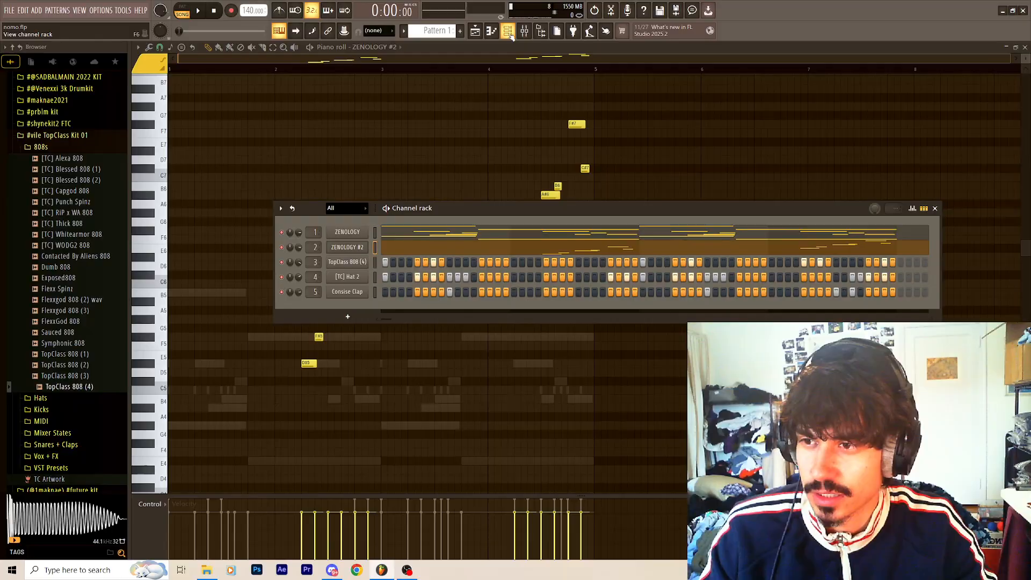
Show the playlist arrangement together with the channel rack and play the whole beat.
{"action": "left_click", "coordinate": [508, 31]}
{"action": "scroll", "coordinate": [687, 198], "scroll_direction": "down", "scroll_amount": 3}
{"action": "scroll", "coordinate": [686, 197], "scroll_direction": "up", "scroll_amount": 3}
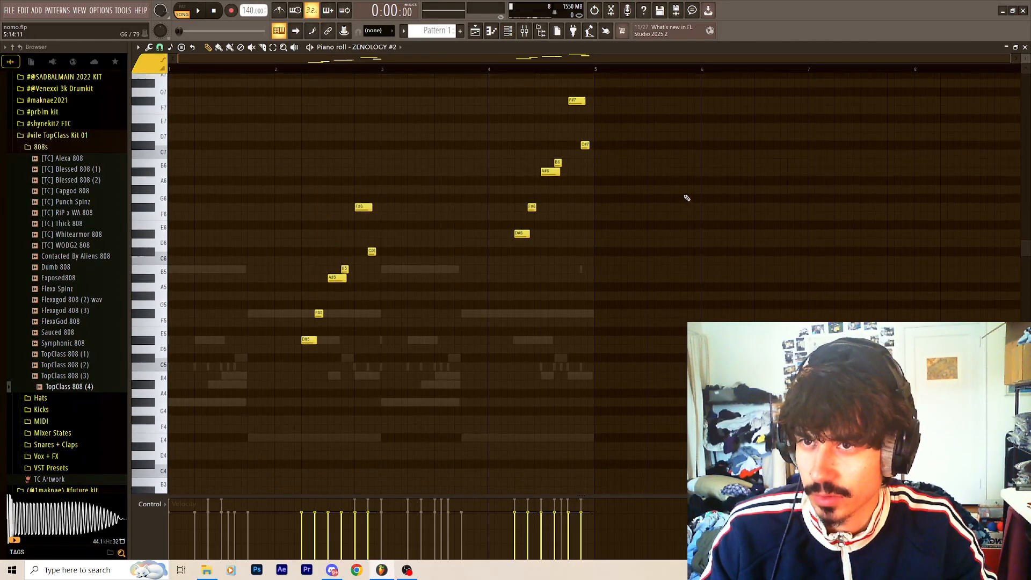
{"action": "left_click", "coordinate": [474, 31]}
{"action": "left_click", "coordinate": [508, 31]}
{"action": "key", "text": "space"}
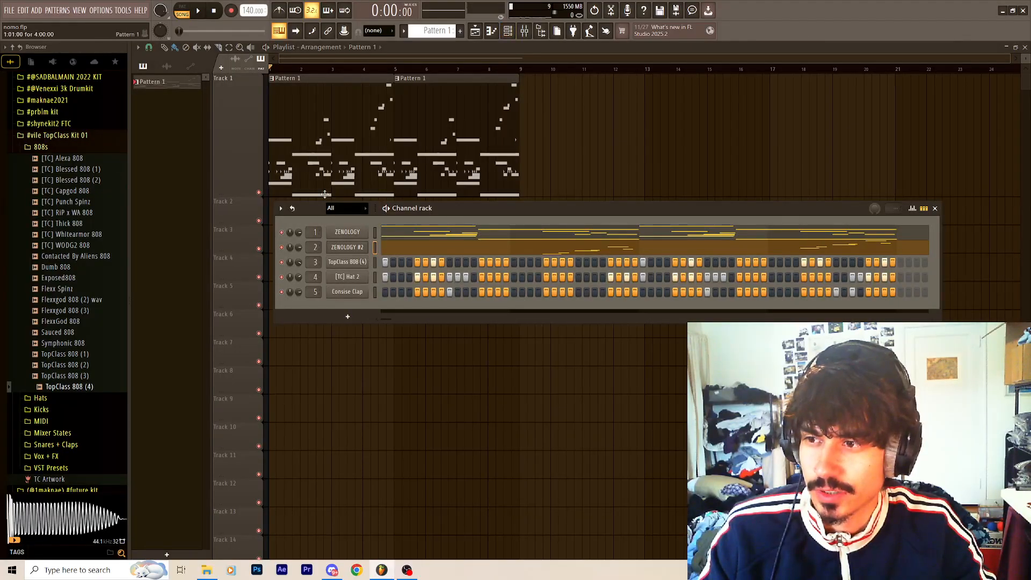
Stop playback, check the mixer and display the TopClass 808 (4) channel's notes in the piano roll.
{"action": "key", "text": "F9"}
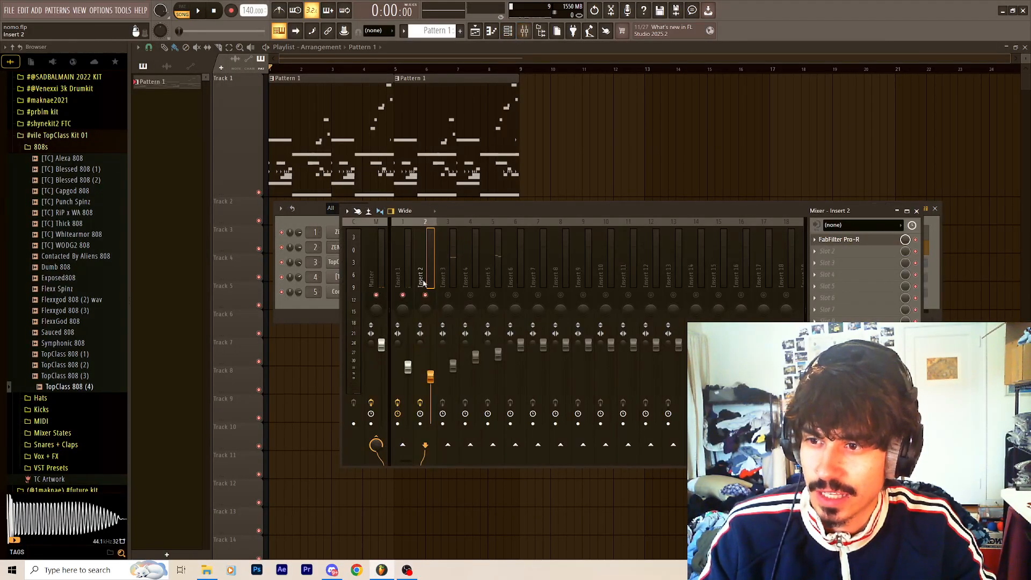
{"action": "left_click", "coordinate": [334, 230]}
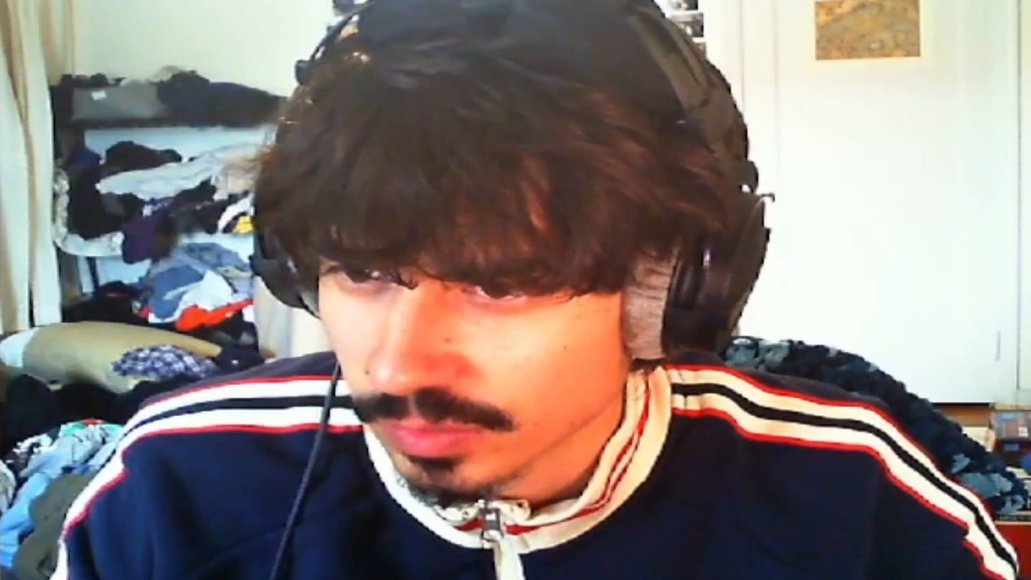
{"action": "right_click", "coordinate": [365, 262]}
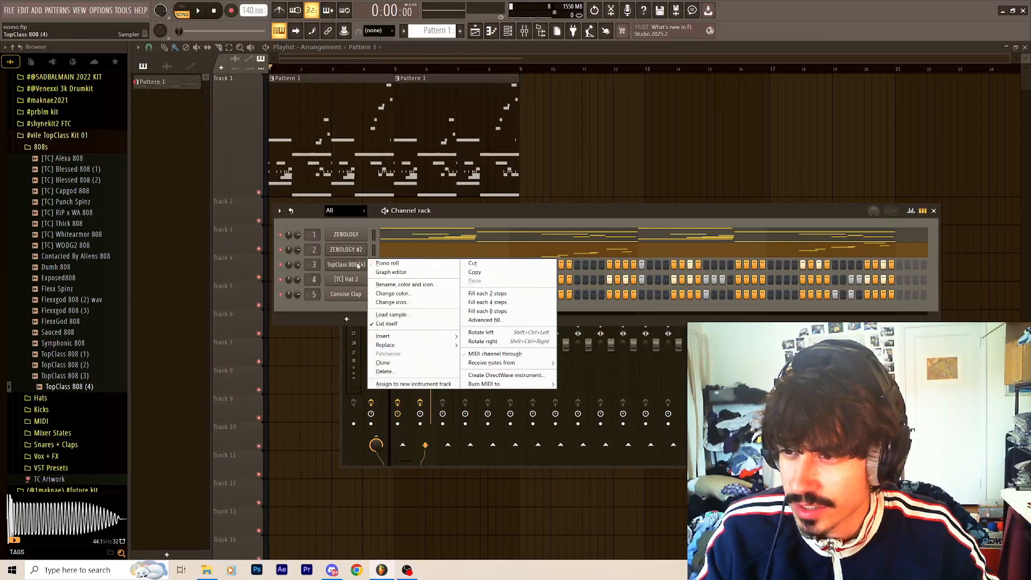
{"action": "left_click", "coordinate": [391, 263]}
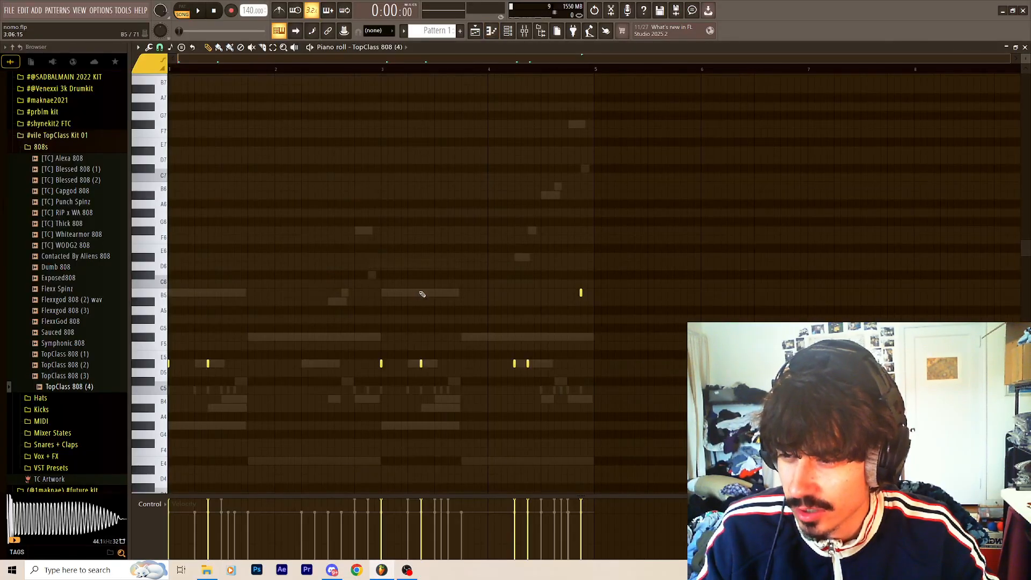
{"action": "scroll", "coordinate": [542, 80], "scroll_direction": "down", "scroll_amount": 3}
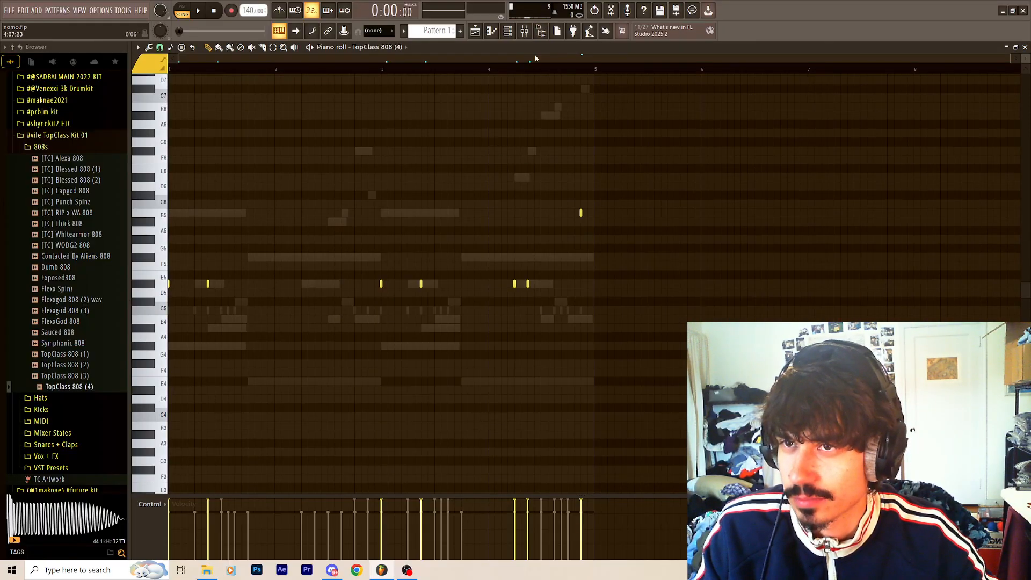
Play back the TopClass 808 (4) pattern in the piano roll.
{"action": "key", "text": "F9"}
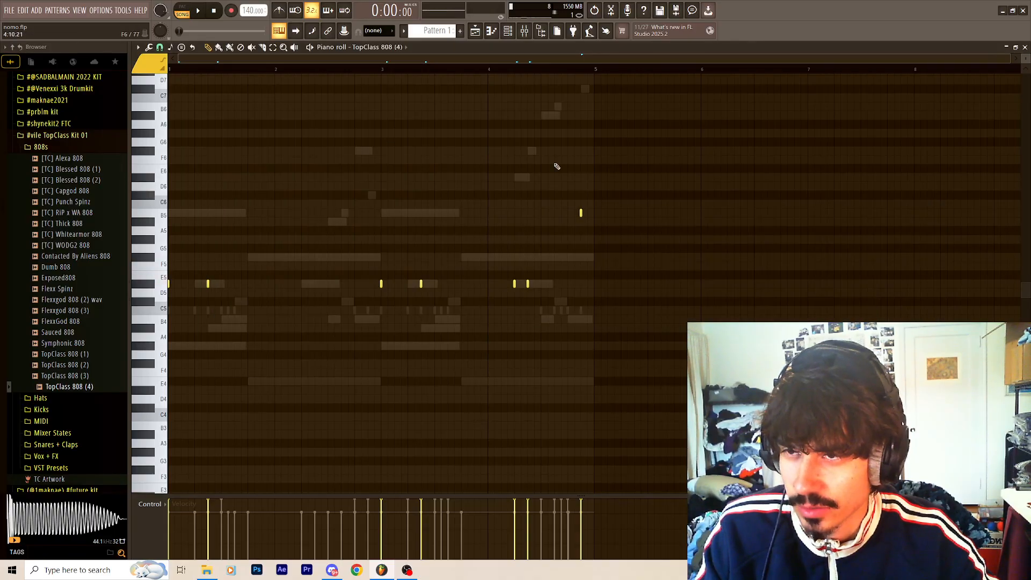
{"action": "key", "text": "F9"}
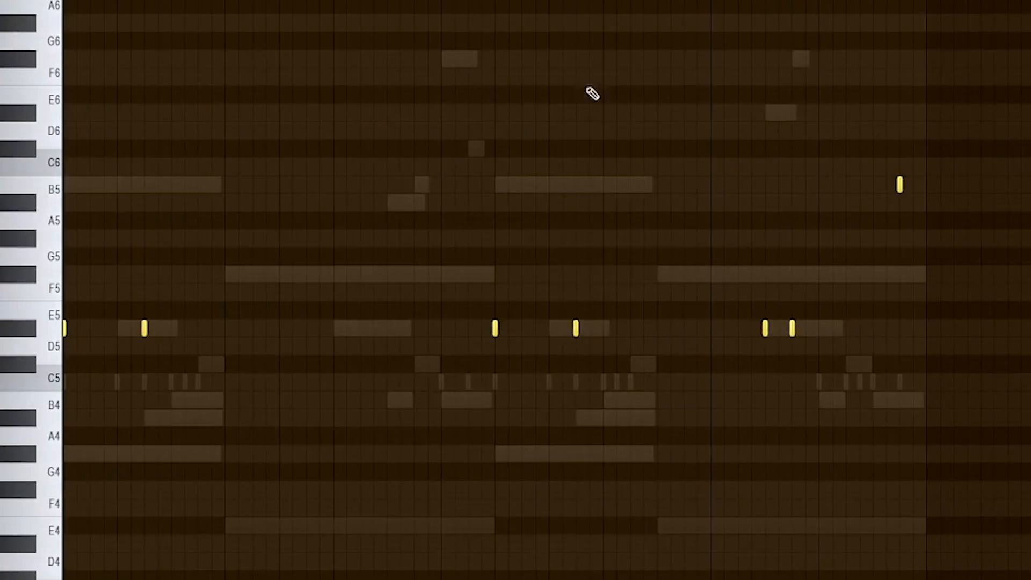
{"action": "key", "text": "space"}
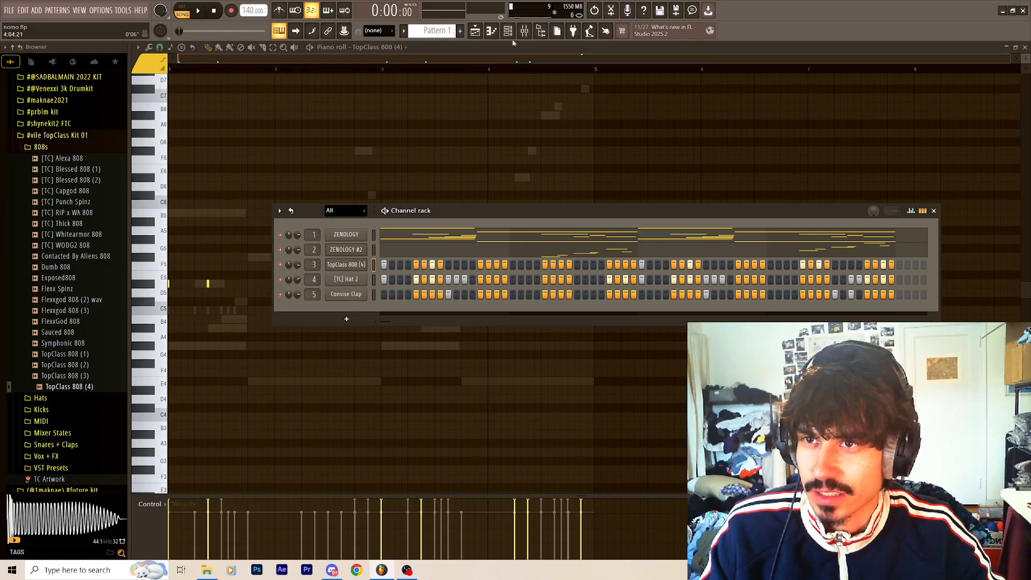
Show the 808's mixer track and channel rack, and play the [TC] Hat 2 pattern in the piano roll.
{"action": "left_click", "coordinate": [524, 31]}
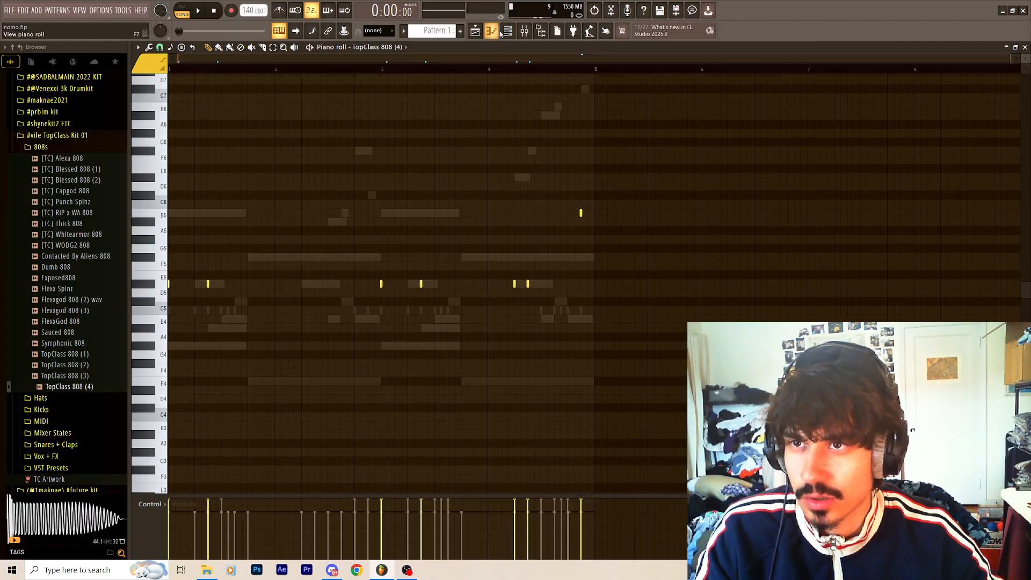
{"action": "key", "text": "F6"}
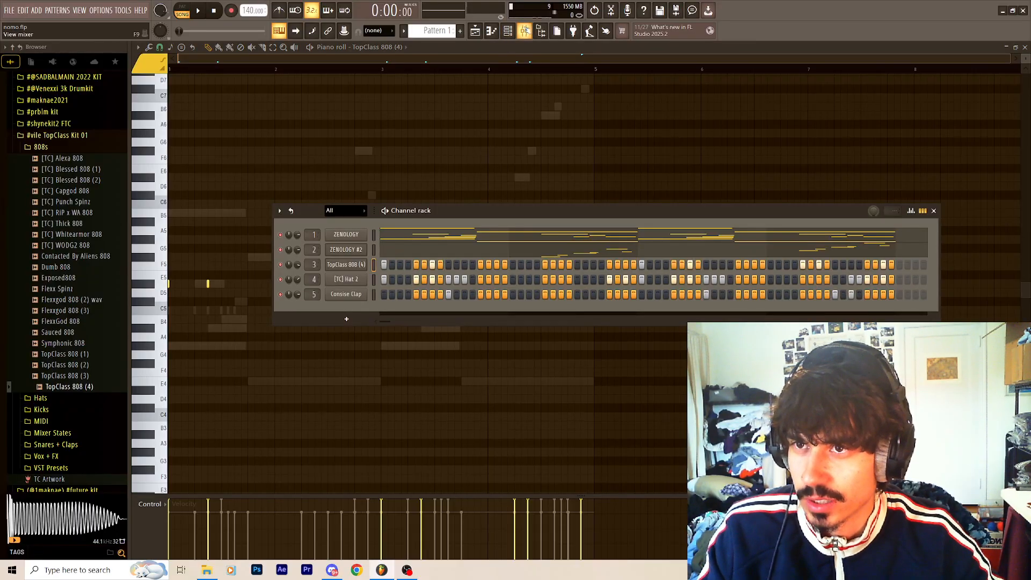
{"action": "key", "text": "F9"}
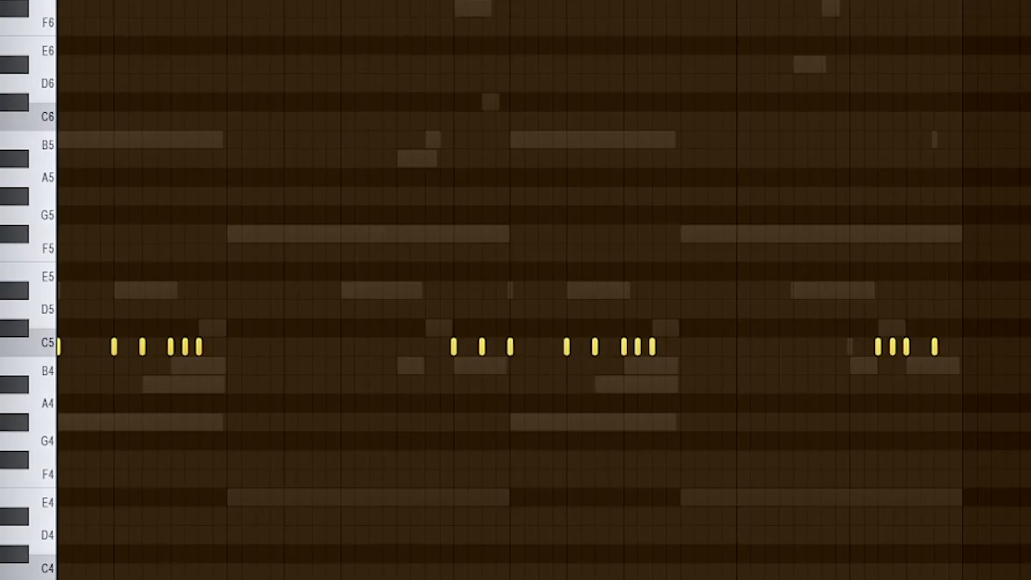
{"action": "scroll", "coordinate": [543, 289], "scroll_direction": "down", "scroll_amount": 1}
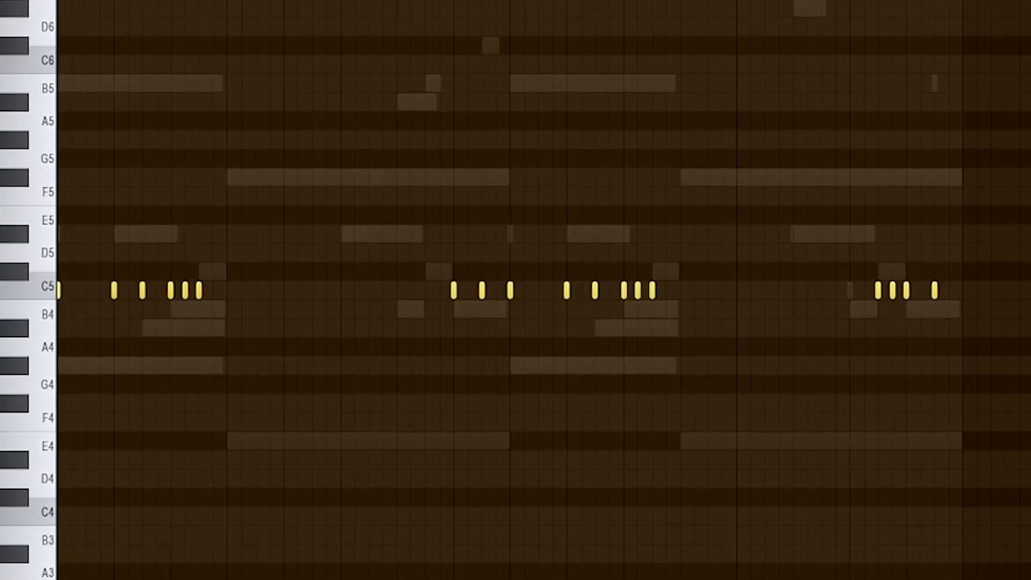
{"action": "key", "text": "space"}
Display the Consise Clap channel's notes in the piano roll.
{"action": "left_click", "coordinate": [507, 31]}
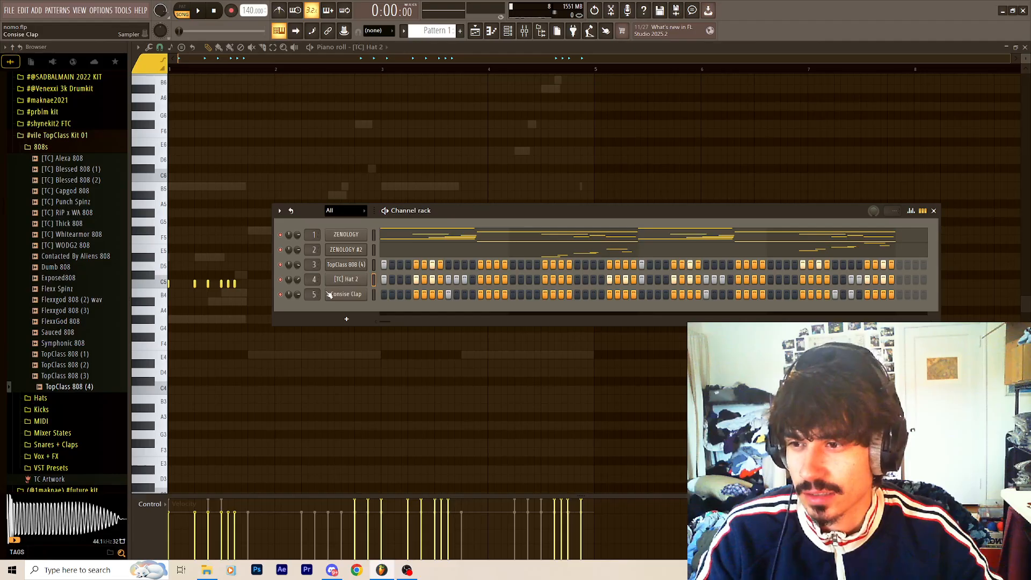
{"action": "left_click", "coordinate": [513, 32]}
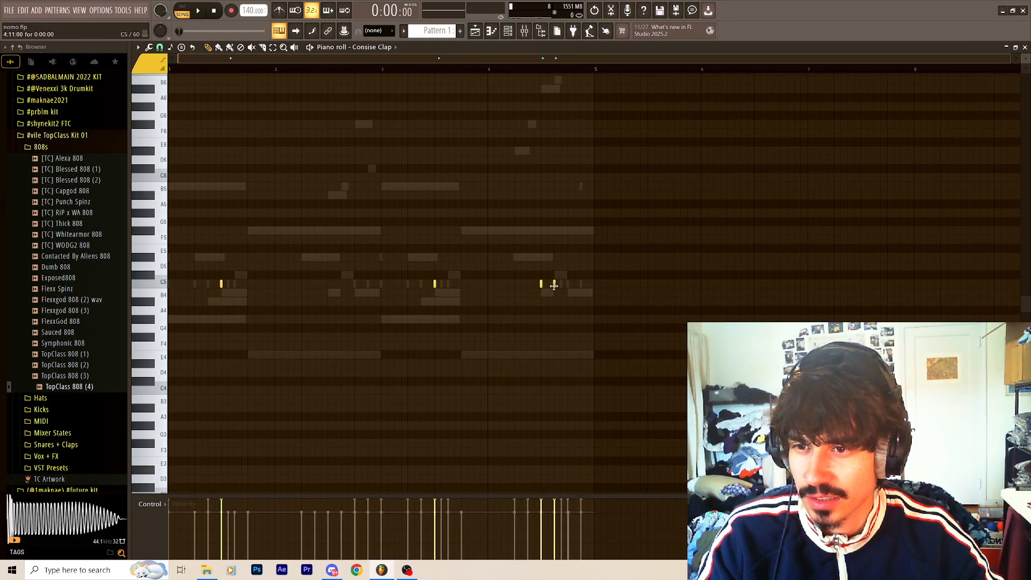
Enable the clap's mixer track, Insert 5, and return to the Consise Clap piano roll.
{"action": "left_click", "coordinate": [512, 32]}
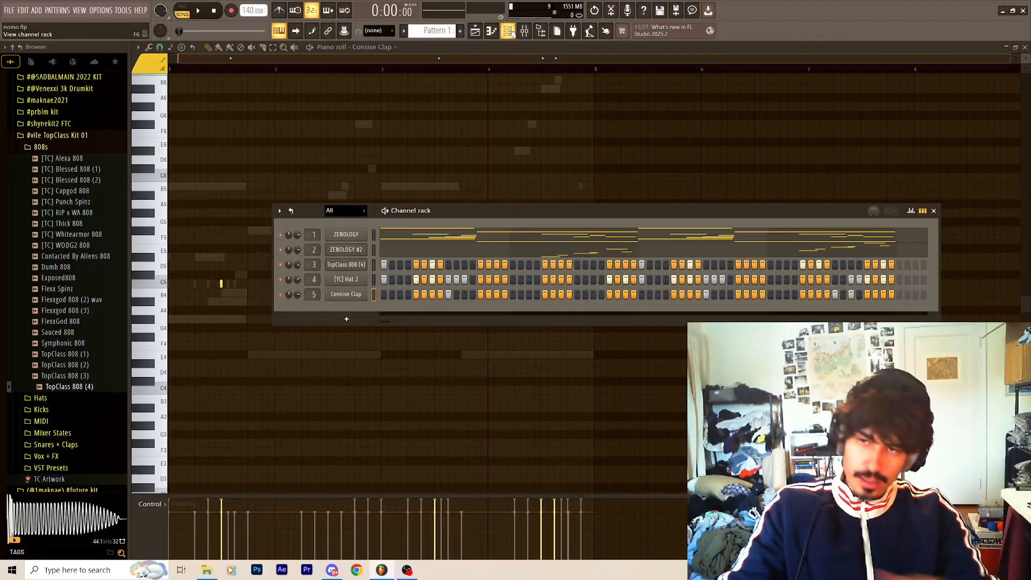
{"action": "left_click", "coordinate": [524, 30]}
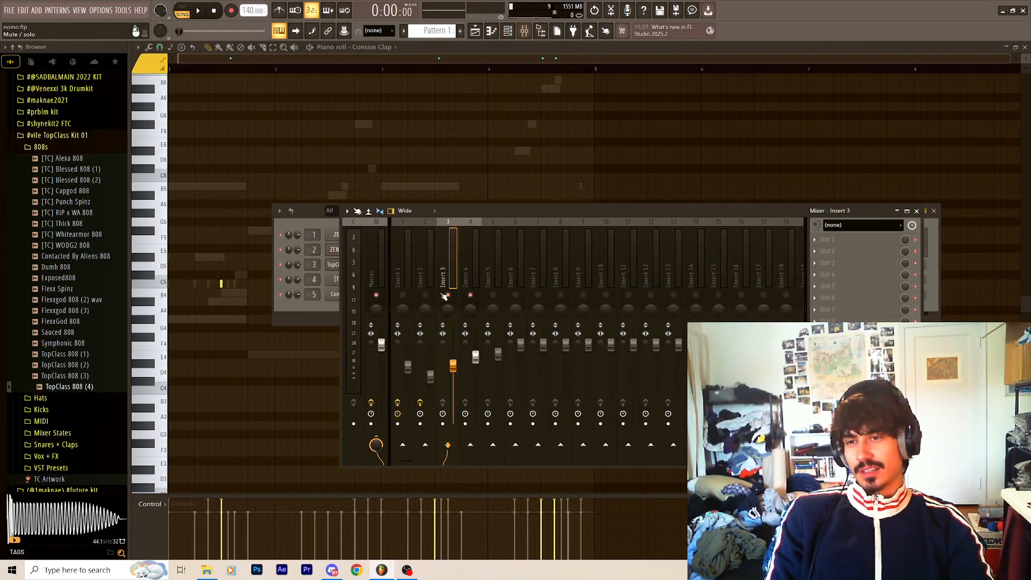
{"action": "left_click", "coordinate": [492, 295]}
{"action": "left_click", "coordinate": [414, 49]}
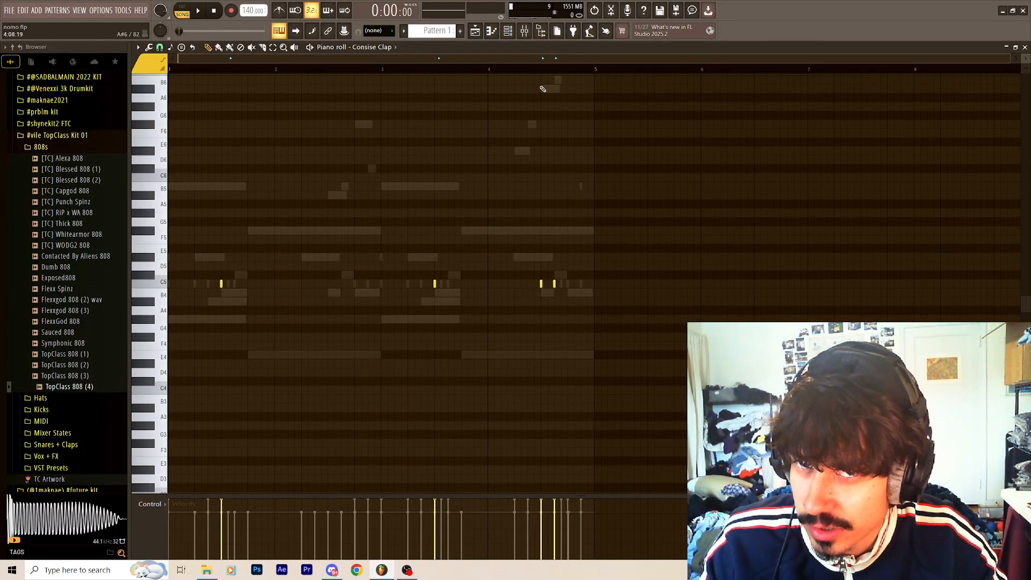
Play back the Consise Clap pattern and check the clap's volume on mixer Insert 5.
{"action": "key", "text": "space"}
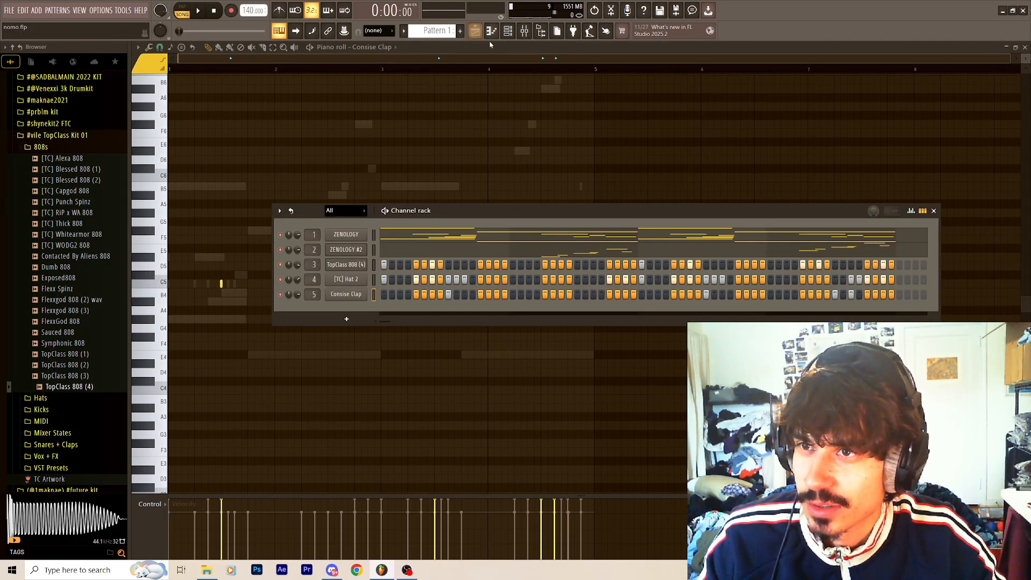
{"action": "key", "text": "F6"}
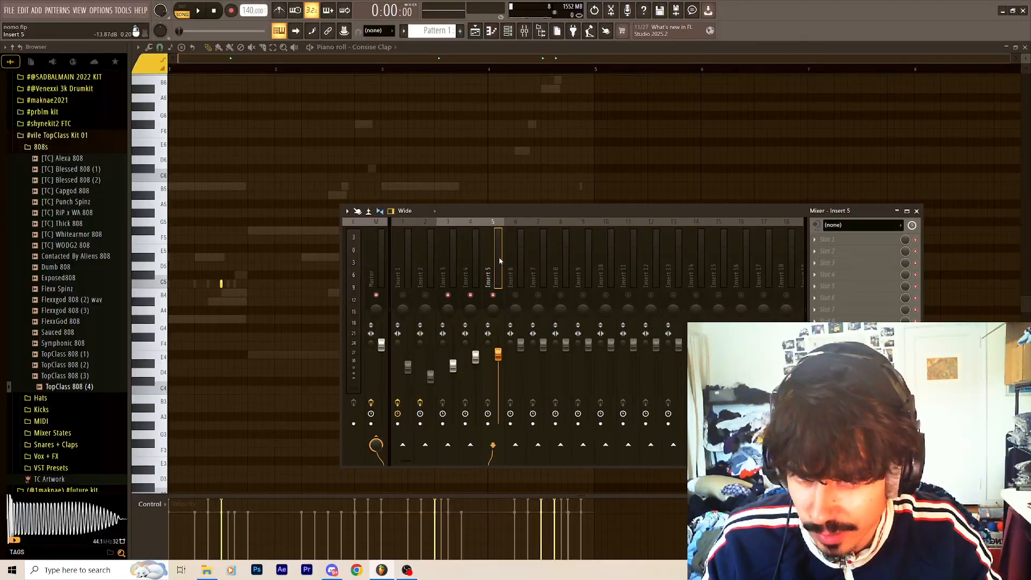
{"action": "left_click", "coordinate": [479, 250]}
{"action": "left_click", "coordinate": [452, 263]}
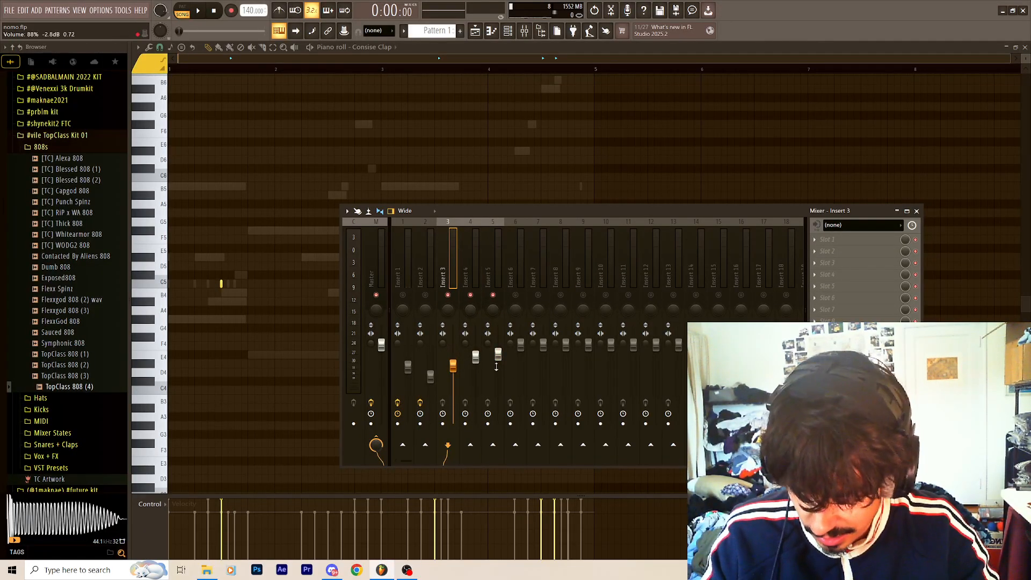
Show the channel rack with all five channels, and play the two Pattern 1 clips in the playlist.
{"action": "key", "text": "F6"}
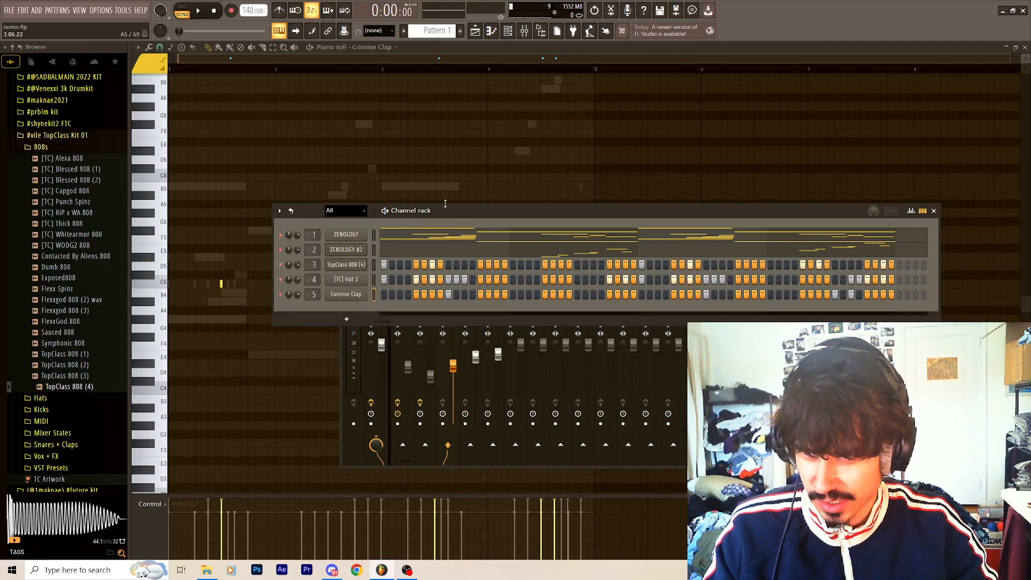
{"action": "left_click_drag", "start_coordinate": [445, 208], "coordinate": [429, 165]}
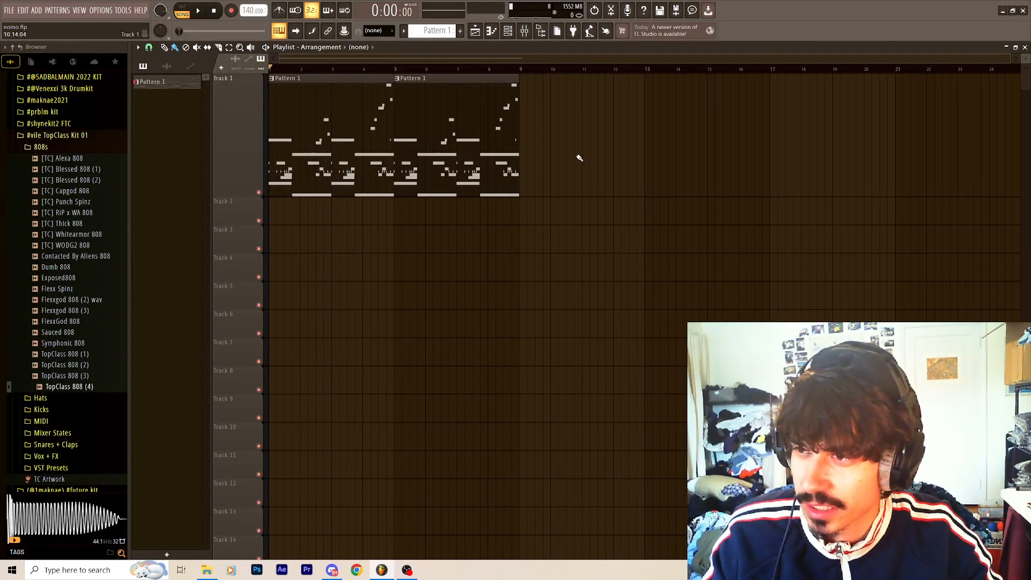
{"action": "key", "text": "space"}
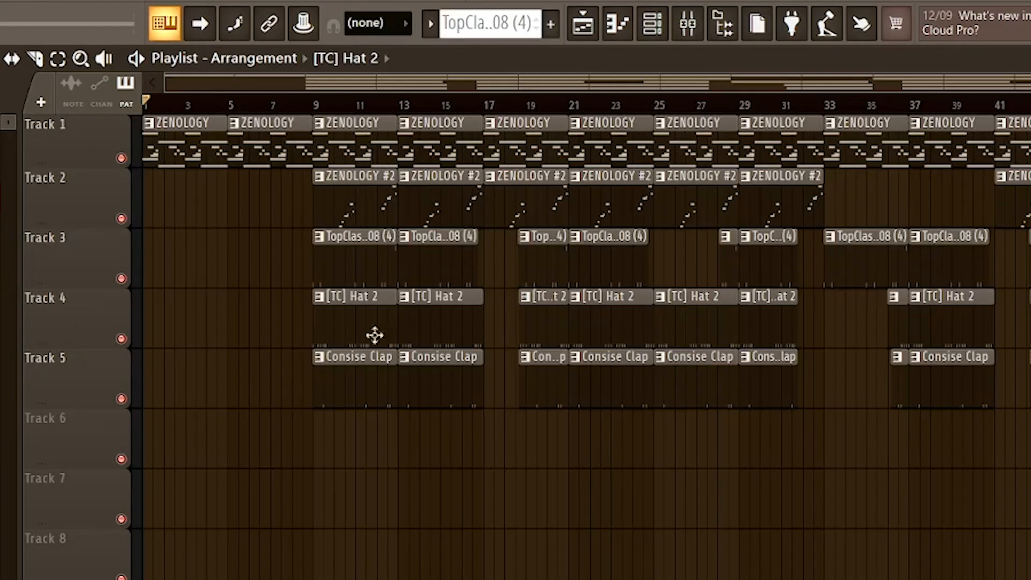
Examine where the 808, hat and clap clips start, drop out and return across the full playlist arrangement.
{"action": "scroll", "coordinate": [692, 498], "scroll_direction": "down", "scroll_amount": 1}
{"action": "scroll", "coordinate": [692, 498], "scroll_direction": "up", "scroll_amount": 3}
{"action": "mouse_move", "coordinate": [312, 261]}
{"action": "left_mouse_down"}
{"action": "mouse_move", "coordinate": [324, 270]}
{"action": "mouse_move", "coordinate": [312, 270]}
{"action": "left_mouse_up"}
{"action": "scroll", "coordinate": [321, 246], "scroll_direction": "down", "scroll_amount": 3}
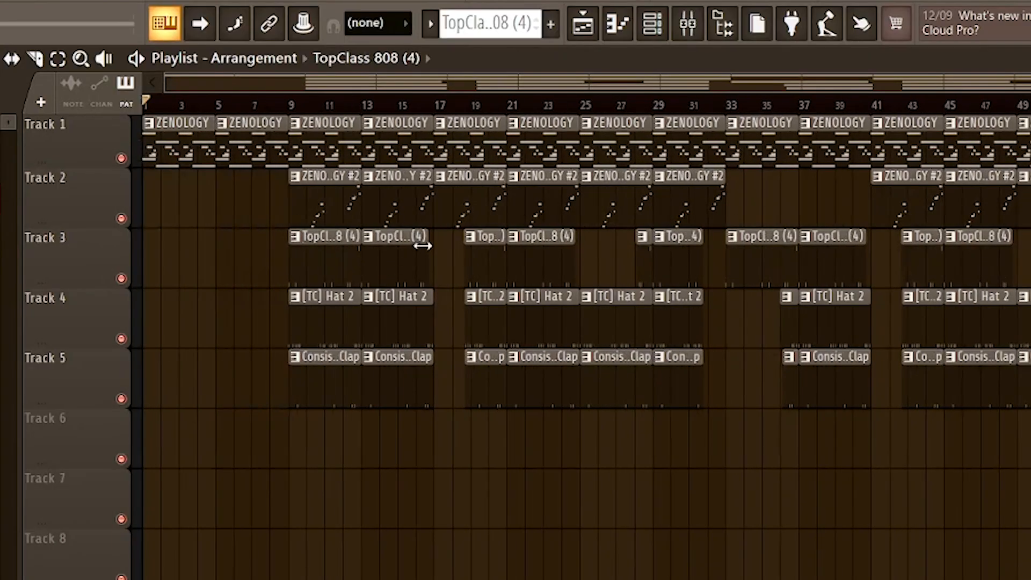
{"action": "scroll", "coordinate": [437, 299], "scroll_direction": "up", "scroll_amount": 2}
{"action": "scroll", "coordinate": [453, 276], "scroll_direction": "up", "scroll_amount": 2}
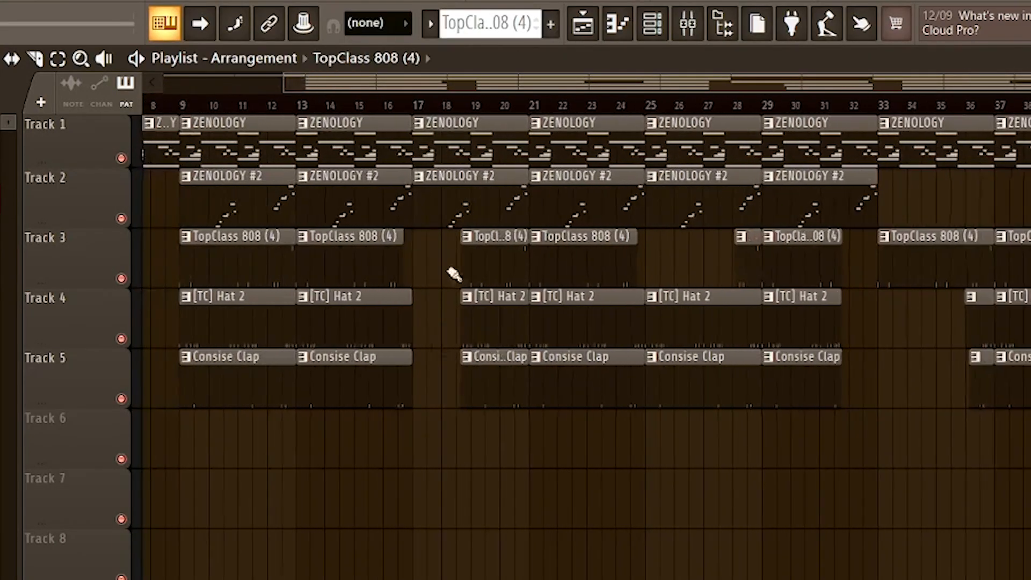
{"action": "scroll", "coordinate": [460, 396], "scroll_direction": "down", "scroll_amount": 2}
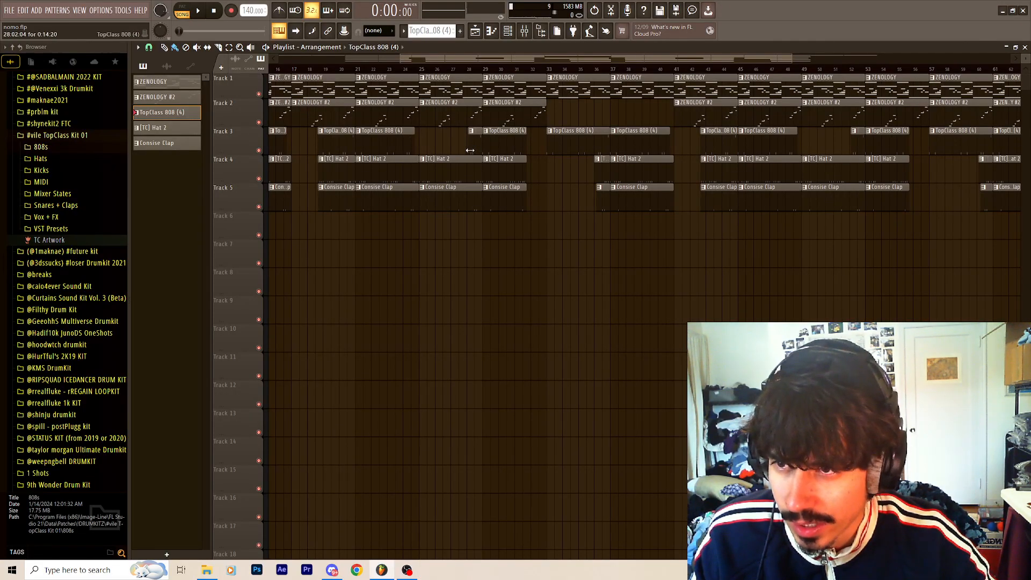
{"action": "scroll", "coordinate": [474, 156], "scroll_direction": "down", "scroll_amount": 1}
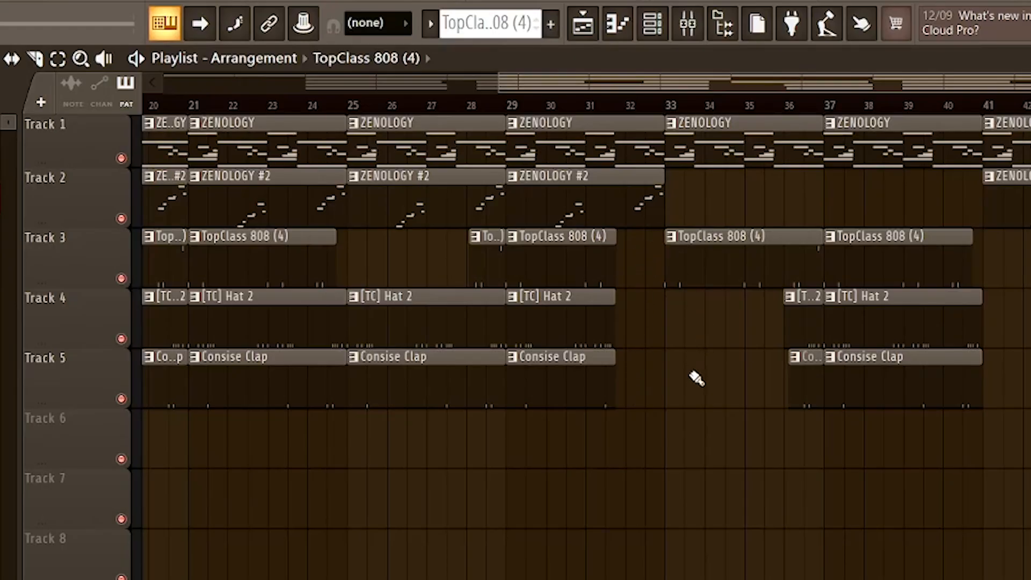
{"action": "scroll", "coordinate": [696, 379], "scroll_direction": "down", "scroll_amount": 1}
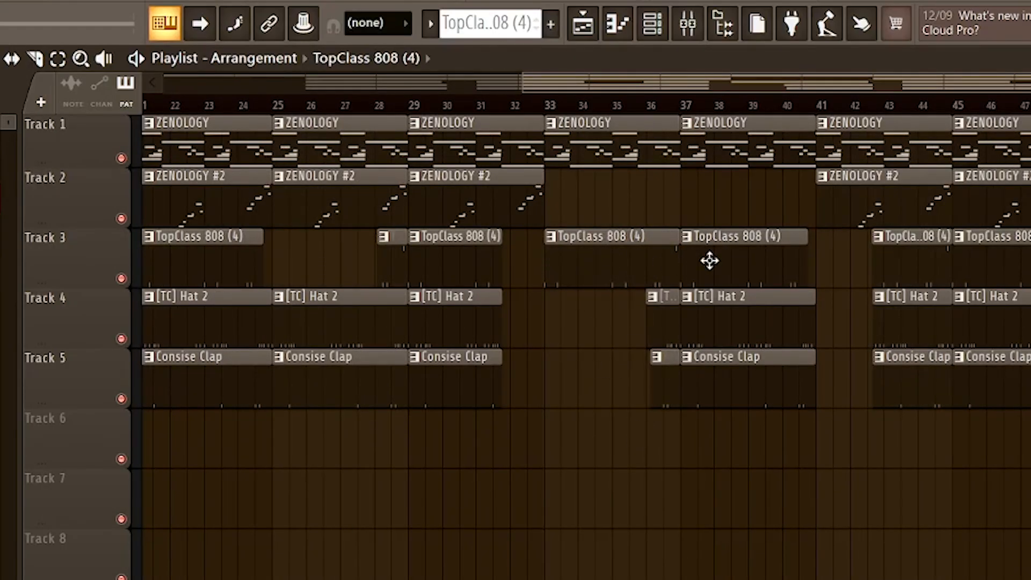
{"action": "scroll", "coordinate": [658, 301], "scroll_direction": "up", "scroll_amount": 2}
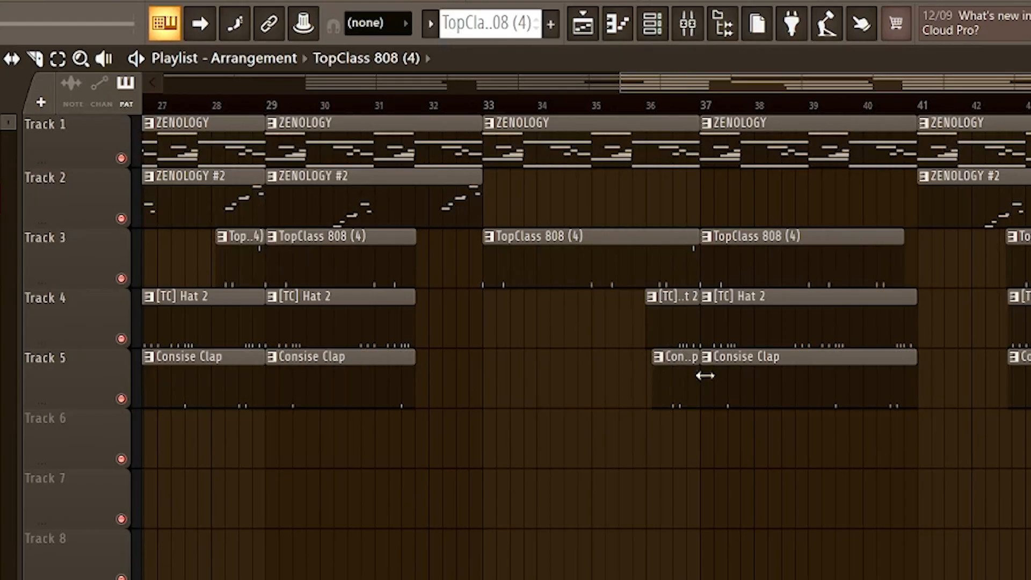
{"action": "scroll", "coordinate": [715, 390], "scroll_direction": "down", "scroll_amount": 5}
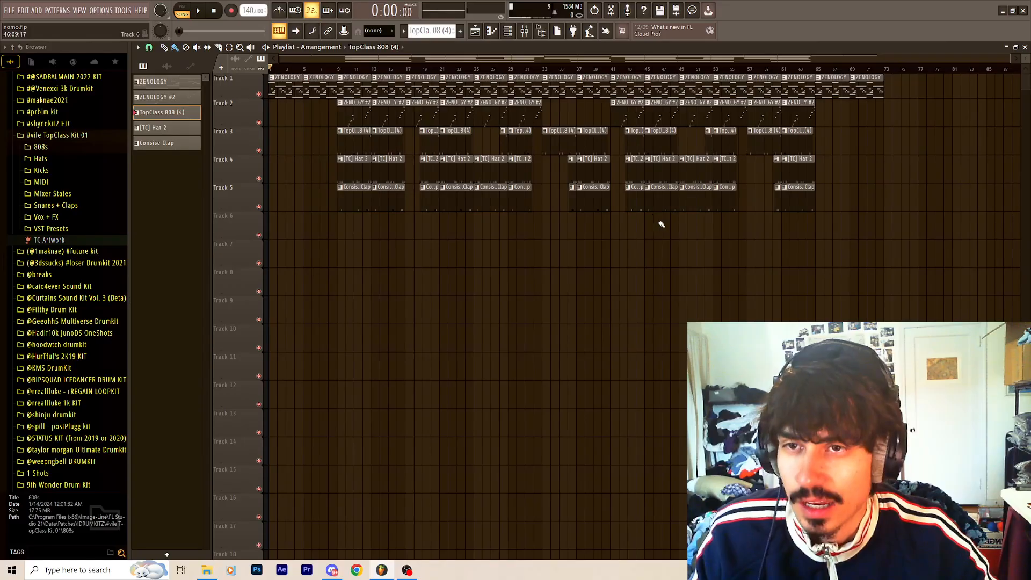
Highlight the arrangement's second half from bar 41 onward, and the ZENOLOGY #2 clips on Track 2.
{"action": "left_click_drag", "start_coordinate": [906, 238], "coordinate": [614, 78]}
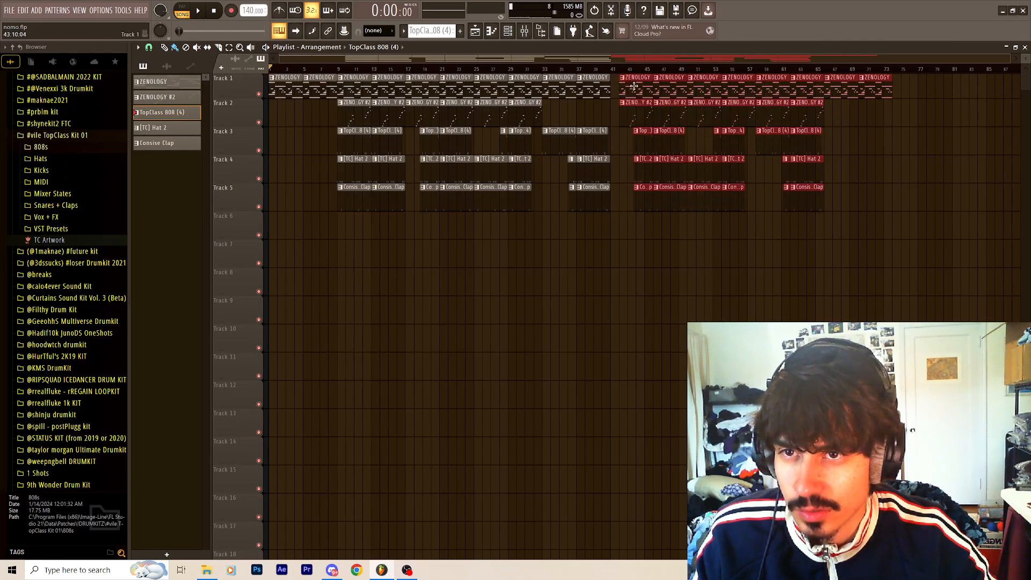
{"action": "left_click", "coordinate": [623, 87]}
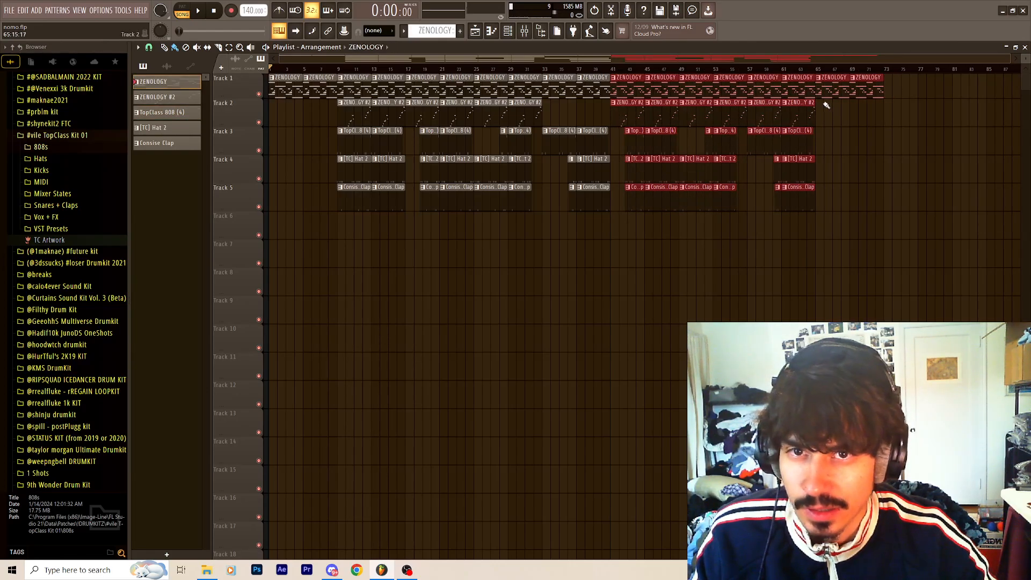
{"action": "left_click_drag", "start_coordinate": [826, 119], "coordinate": [293, 100]}
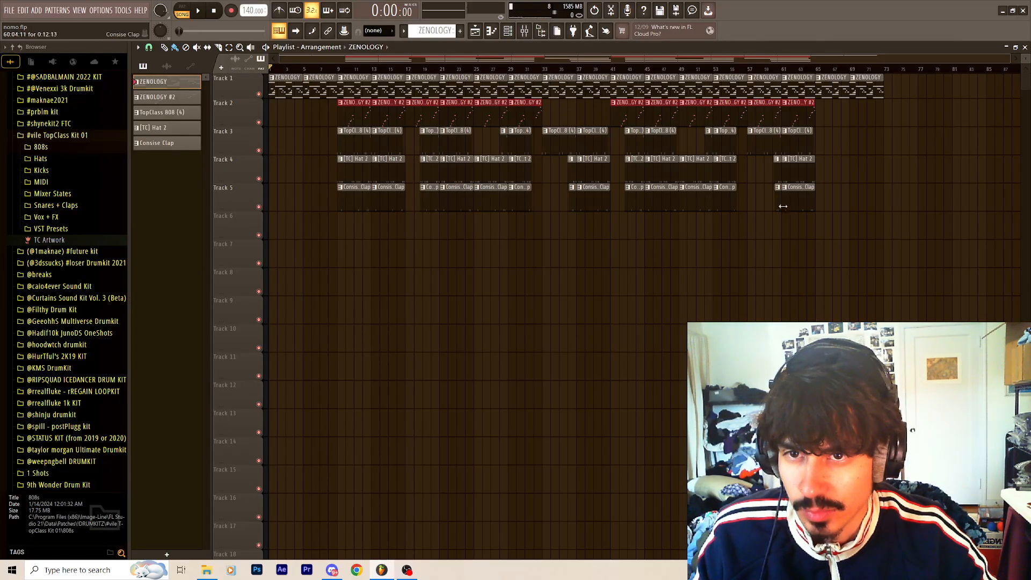
{"action": "left_click_drag", "start_coordinate": [875, 127], "coordinate": [541, 235]}
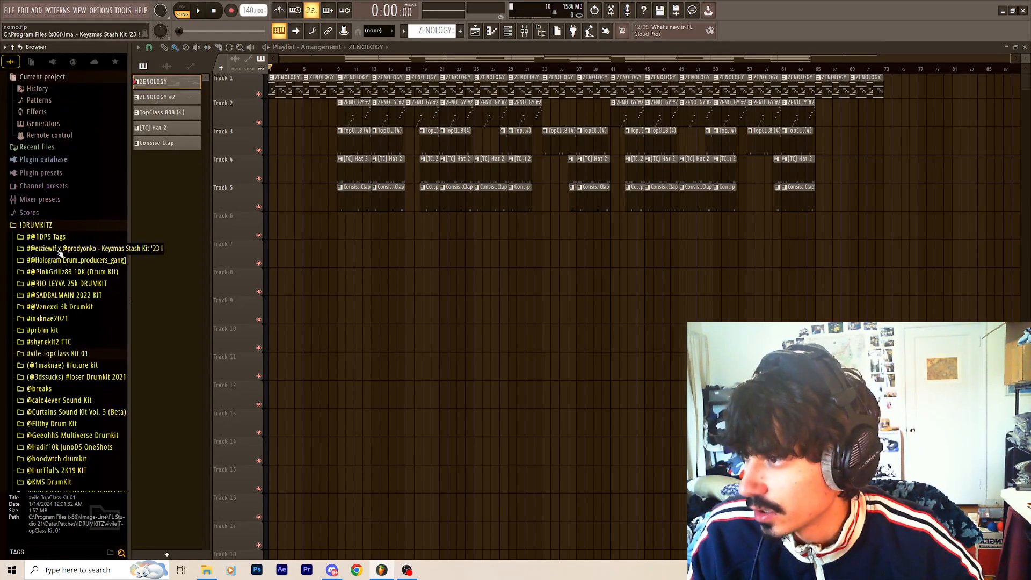
{"action": "left_click", "coordinate": [60, 250]}
{"action": "left_click", "coordinate": [52, 248]}
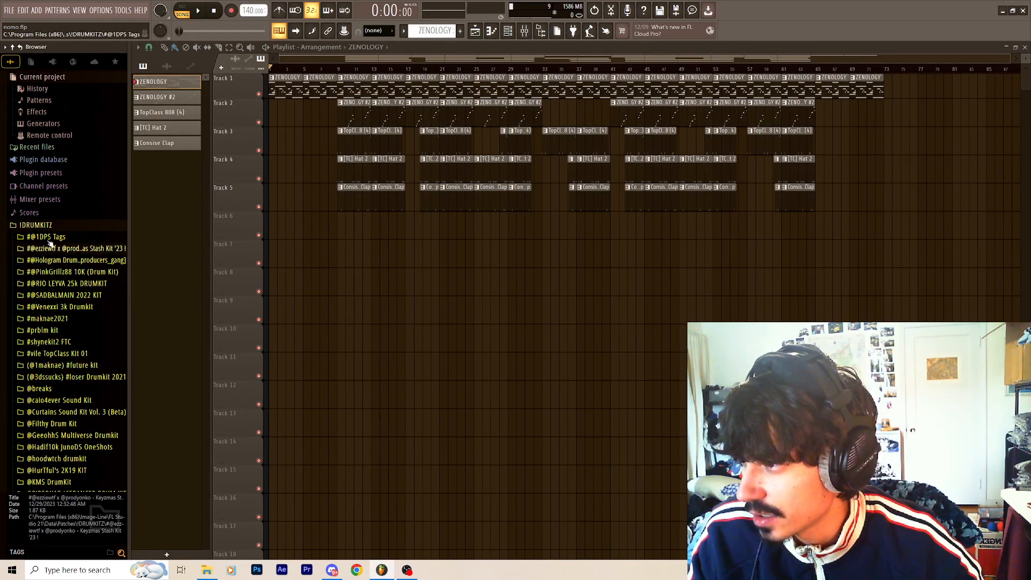
{"action": "left_click", "coordinate": [50, 238]}
{"action": "left_click_drag", "start_coordinate": [53, 247], "coordinate": [279, 225]}
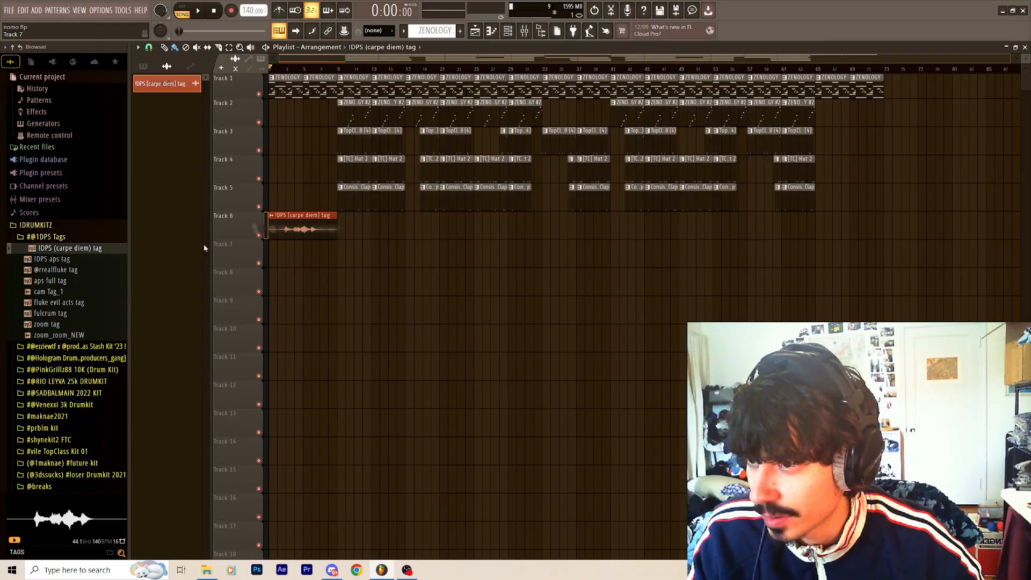
Try a short [TC] Hat 2 lead-in before bar 9 without the clap, and play it back.
{"action": "scroll", "coordinate": [305, 115], "scroll_direction": "up", "scroll_amount": 3}
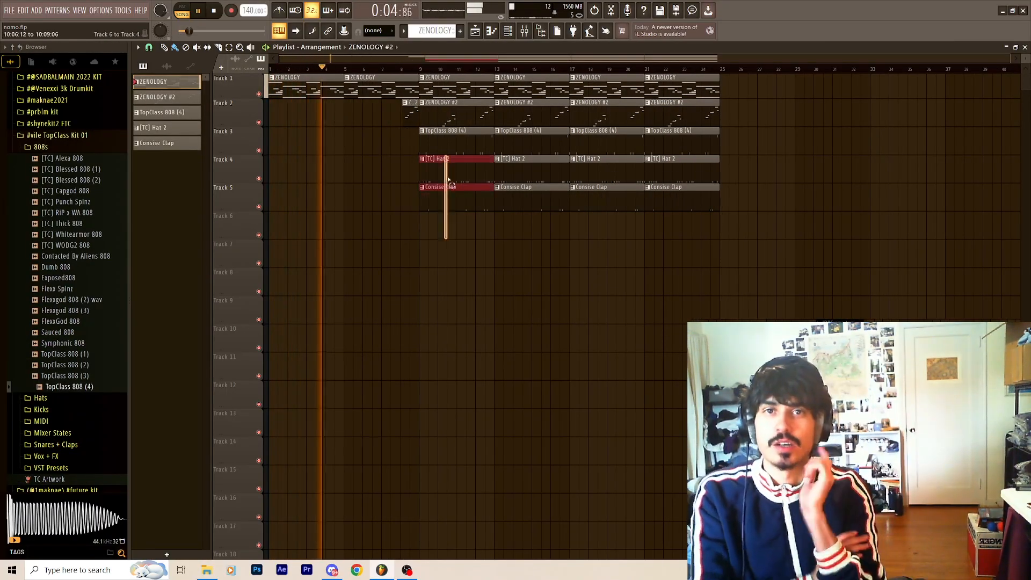
{"action": "scroll", "coordinate": [404, 107], "scroll_direction": "up", "scroll_amount": 3}
{"action": "right_click", "coordinate": [437, 200]}
{"action": "key", "text": "space"}
{"action": "key", "text": "space"}
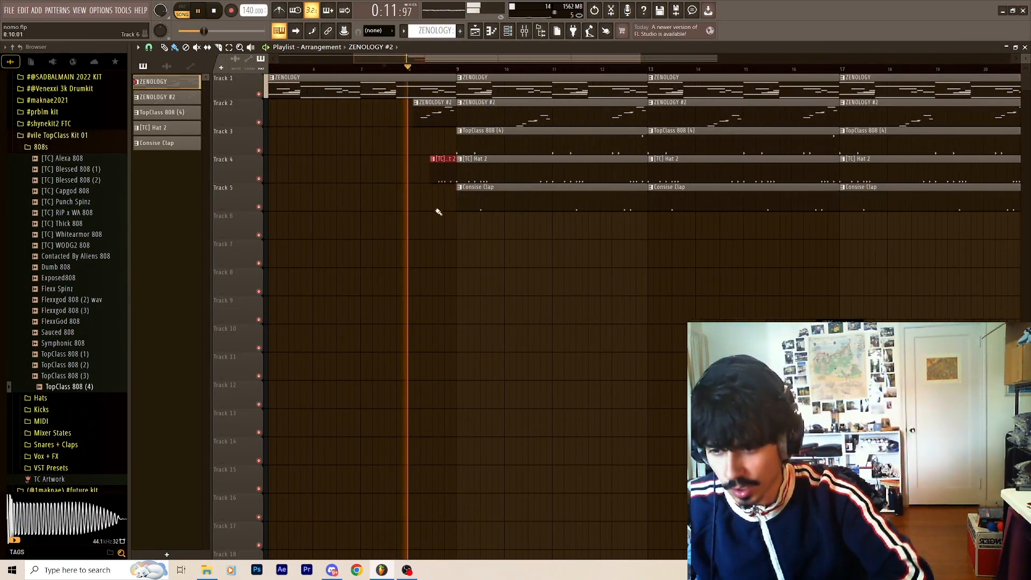
Remove the short ZENOLOGY #2 and [TC] Hat 2 lead-in clips before bar 9, and check playback and the mixer.
{"action": "scroll", "coordinate": [429, 177], "scroll_direction": "down", "scroll_amount": 3}
{"action": "left_click", "coordinate": [433, 142]}
{"action": "left_click", "coordinate": [370, 142]}
{"action": "key", "text": "space"}
{"action": "key", "text": "space"}
{"action": "left_click_drag", "start_coordinate": [346, 145], "coordinate": [414, 153]}
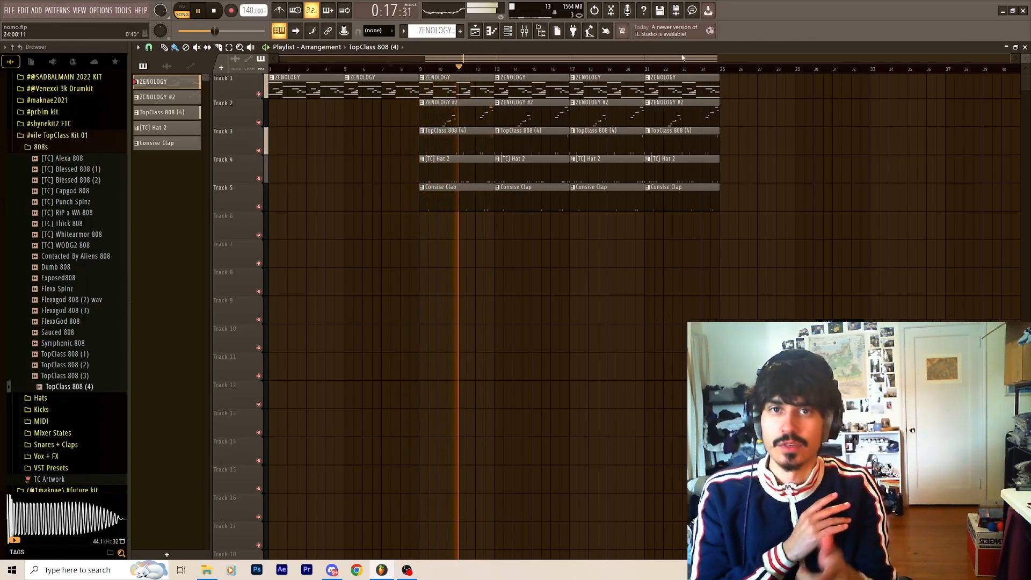
{"action": "key", "text": "F9"}
{"action": "left_click", "coordinate": [916, 211]}
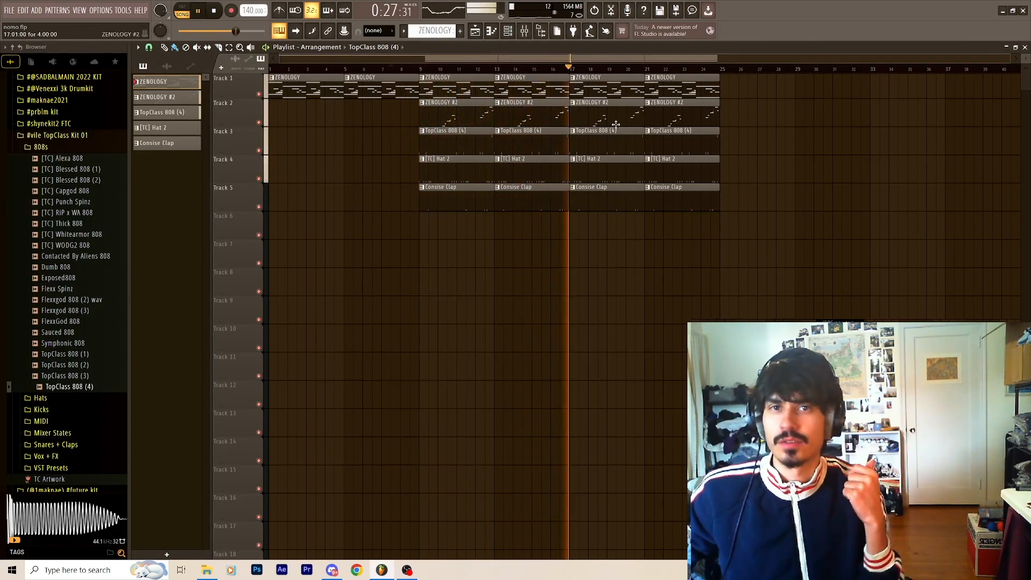
Cut the 808, hat and clap clips from bar 17 into bar 18 on Tracks 3 to 5, and play from bar 17.
{"action": "scroll", "coordinate": [573, 140], "scroll_direction": "up", "scroll_amount": 4}
{"action": "left_click_drag", "start_coordinate": [565, 143], "coordinate": [642, 142]}
{"action": "left_click_drag", "start_coordinate": [594, 203], "coordinate": [641, 179]}
{"action": "scroll", "coordinate": [618, 178], "scroll_direction": "down", "scroll_amount": 4}
{"action": "key", "text": "ctrl+d"}
{"action": "left_click", "coordinate": [569, 69]}
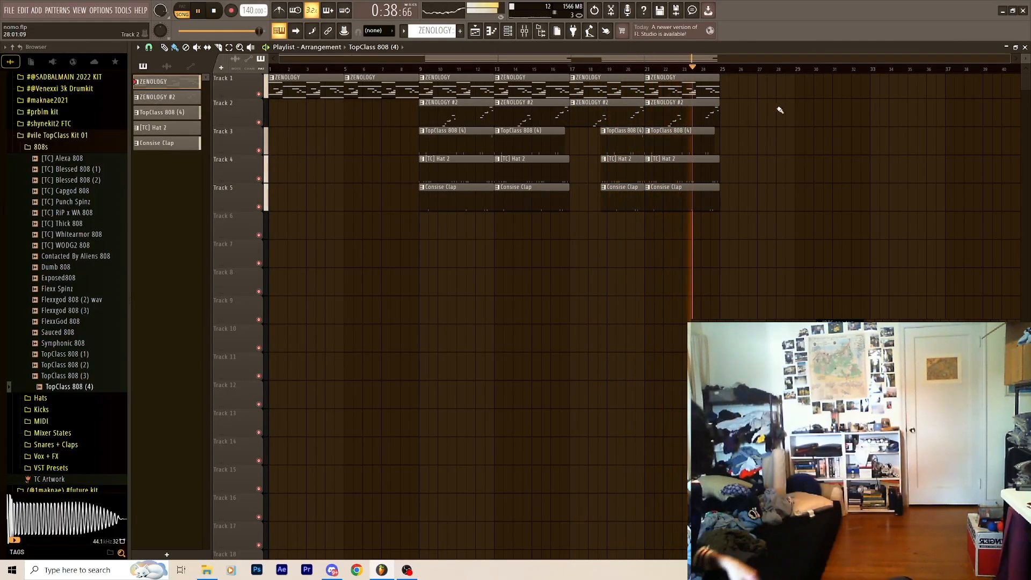
Duplicate the playlist clips past bar 25 to extend the arrangement.
{"action": "key", "text": "ctrl+b"}
{"action": "scroll", "coordinate": [681, 210], "scroll_direction": "down", "scroll_amount": 2}
{"action": "key", "text": "ctrl+d"}
Leave ZENOLOGY #2 out of bars 33 to 41 on Track 2, and play back the extended arrangement.
{"action": "left_click_drag", "start_coordinate": [865, 115], "coordinate": [649, 117]}
{"action": "left_click_drag", "start_coordinate": [674, 119], "coordinate": [580, 120]}
{"action": "key", "text": "space"}
{"action": "key", "text": "space"}
{"action": "left_click_drag", "start_coordinate": [762, 113], "coordinate": [746, 117]}
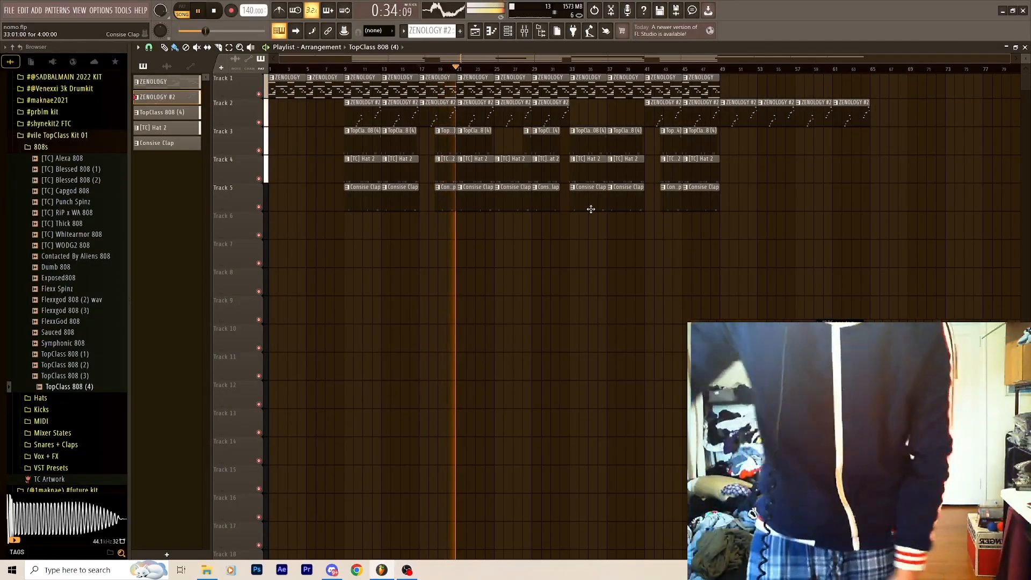
{"action": "left_click_drag", "start_coordinate": [547, 236], "coordinate": [504, 153]}
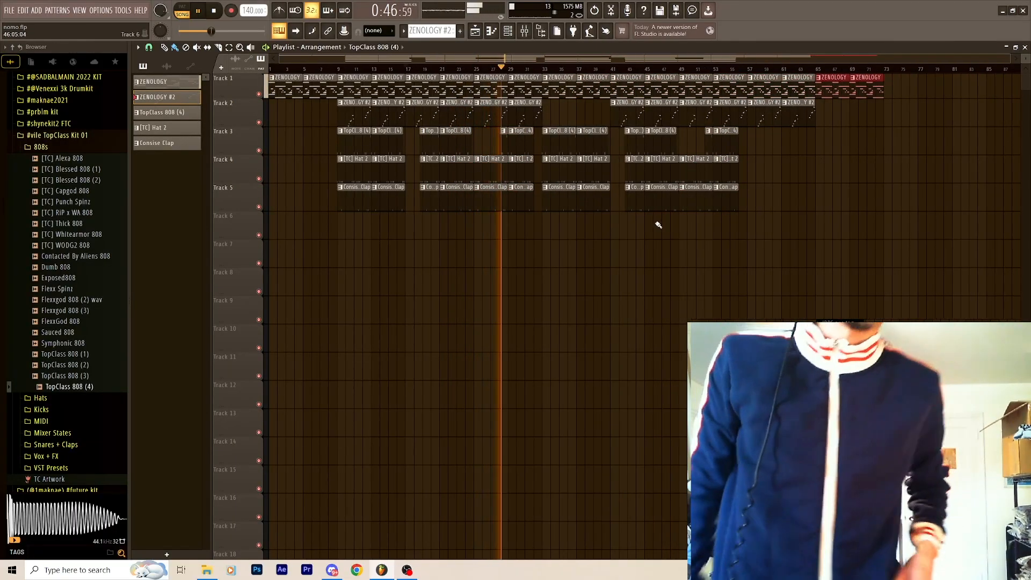
Copy the TopClass 808 (4), [TC] Hat 2 and Consise Clap clips from bars 33–41 to bars 57–65 on Tracks 3 to 5.
{"action": "scroll", "coordinate": [543, 151], "scroll_direction": "up", "scroll_amount": 2}
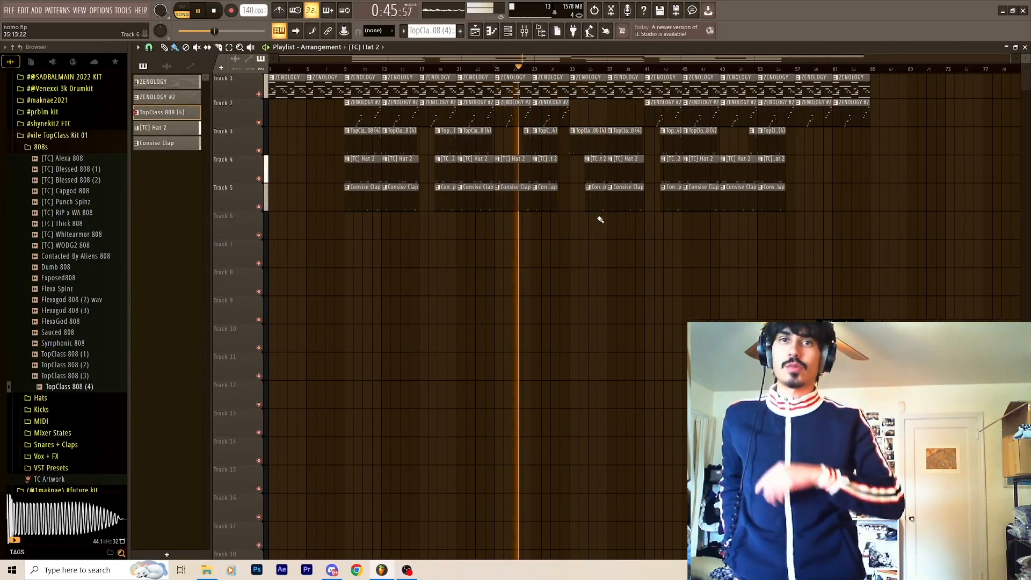
{"action": "left_click_drag", "start_coordinate": [639, 219], "coordinate": [580, 148]}
{"action": "left_click_drag", "start_coordinate": [580, 148], "coordinate": [806, 148]}
{"action": "left_click_drag", "start_coordinate": [787, 219], "coordinate": [765, 150]}
{"action": "key", "text": "Delete"}
{"action": "left_click_drag", "start_coordinate": [561, 219], "coordinate": [767, 149]}
{"action": "left_click", "coordinate": [822, 256], "text": "ctrl"}
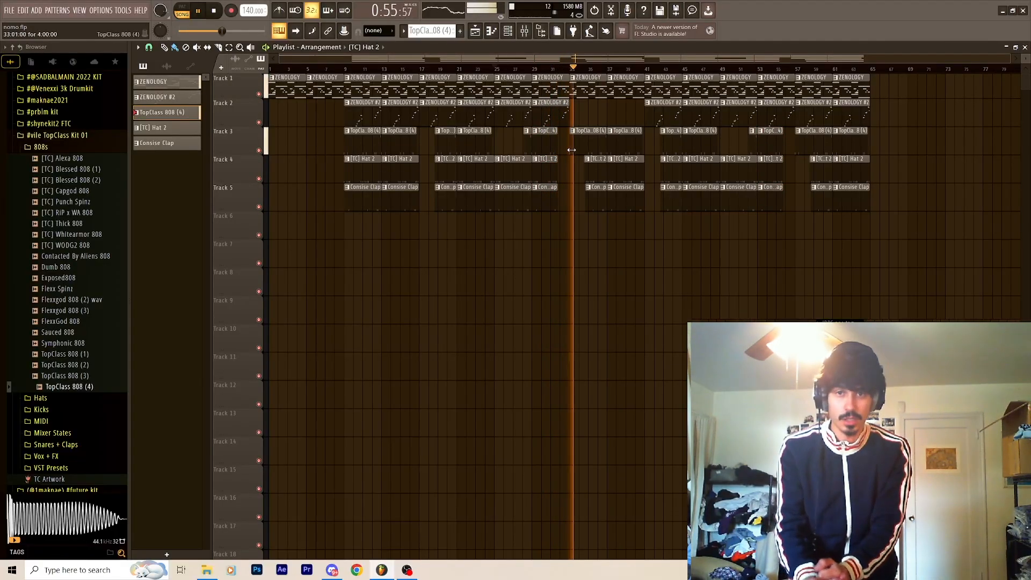